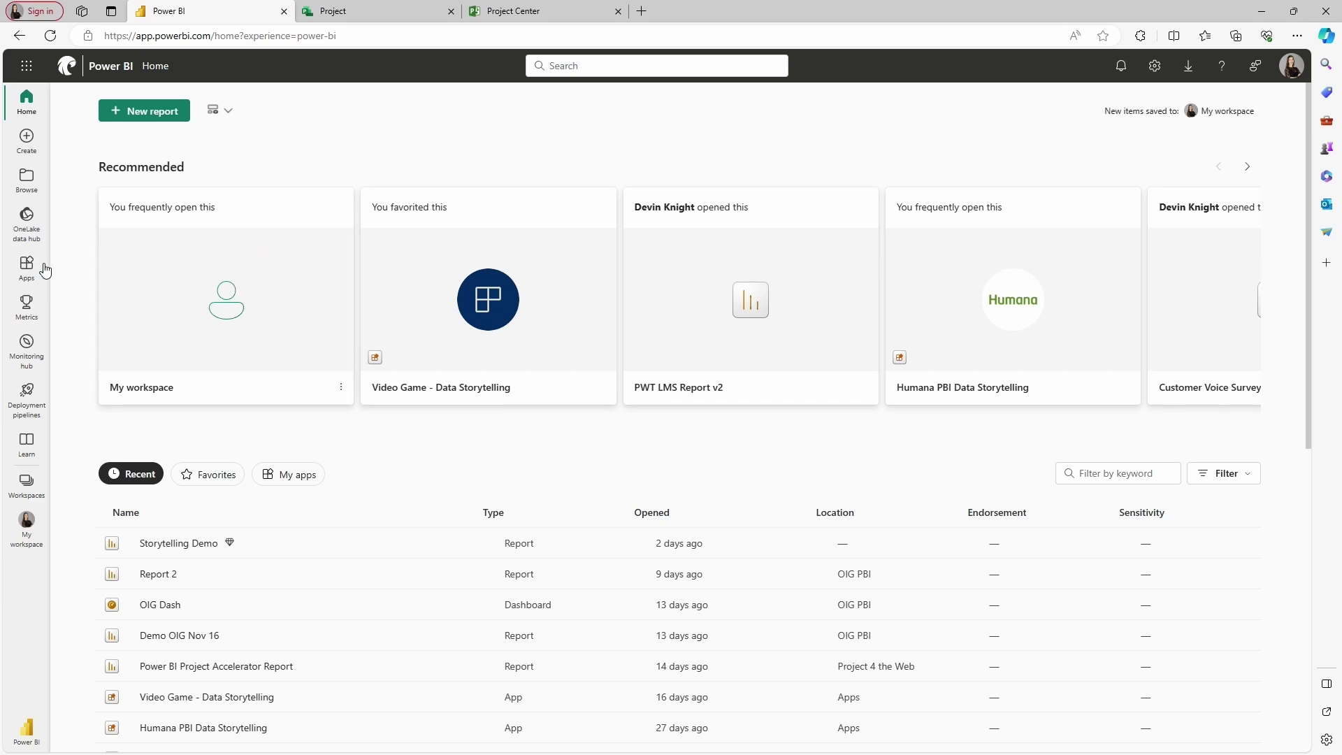
Open the catalog of installable Power BI apps and search it for "project"
{"action": "left_click", "coordinate": [30, 269]}
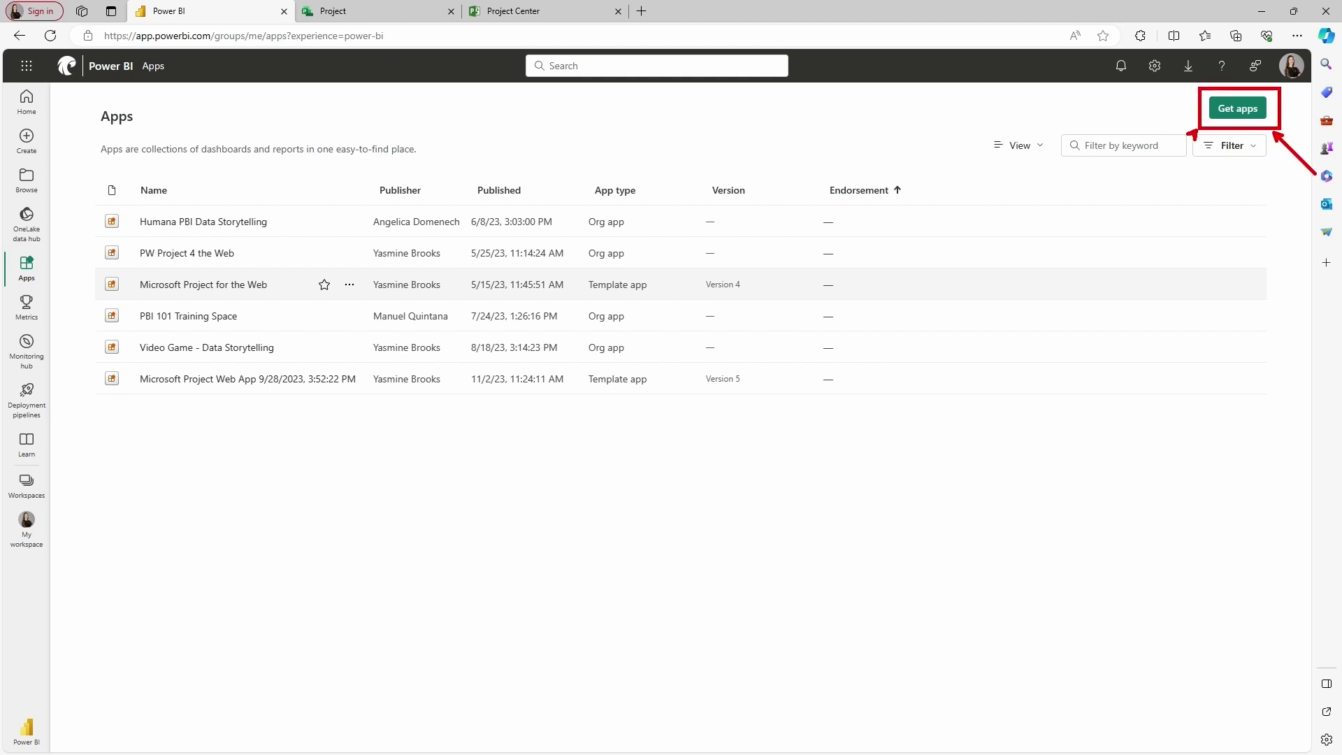
{"action": "left_click", "coordinate": [1242, 115]}
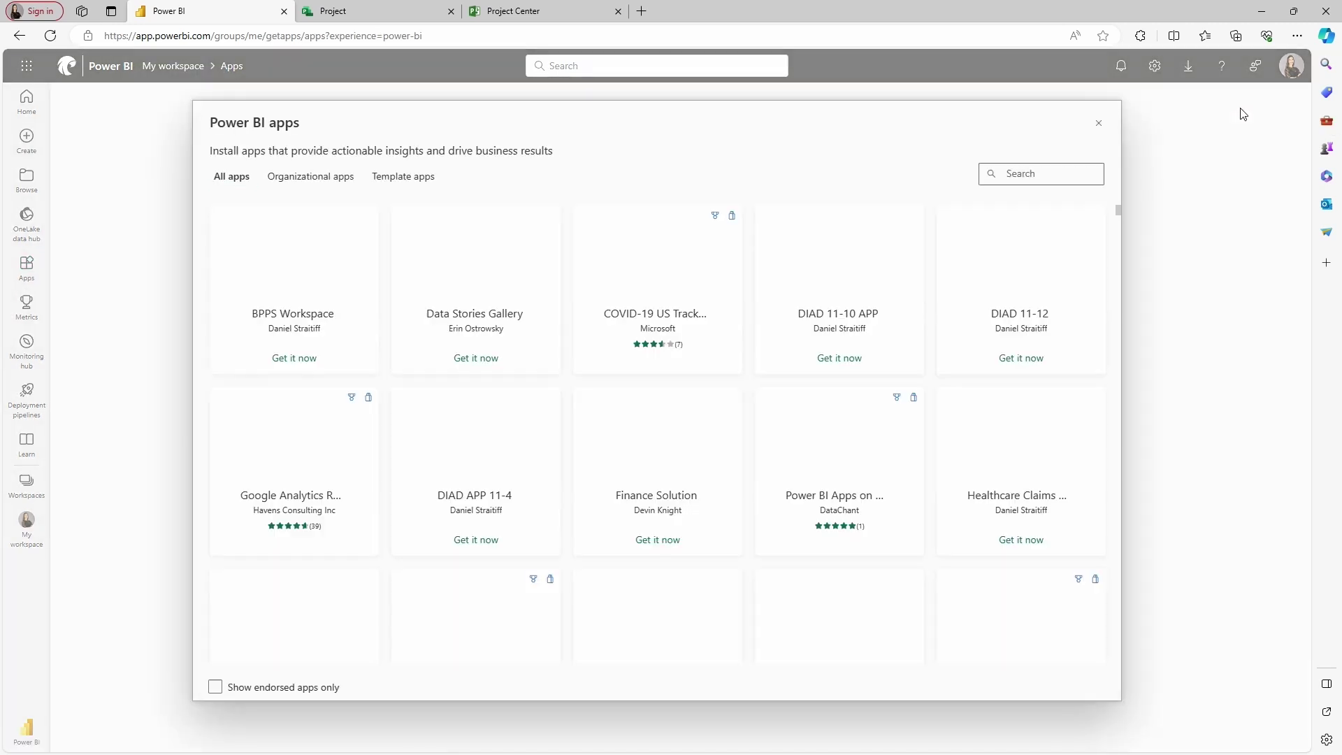
{"action": "left_click", "coordinate": [1034, 172]}
{"action": "type", "text": "project"}
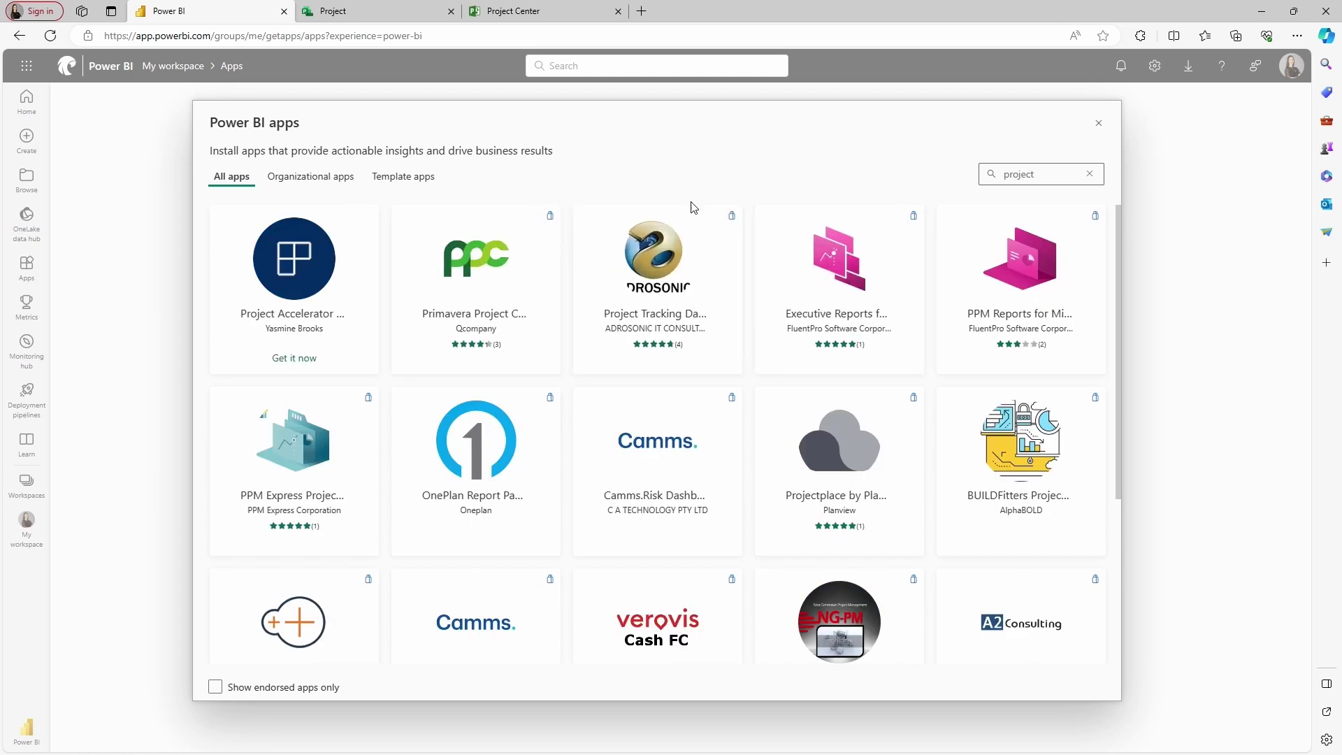
{"action": "scroll", "coordinate": [740, 250], "scroll_direction": "down", "scroll_amount": 4}
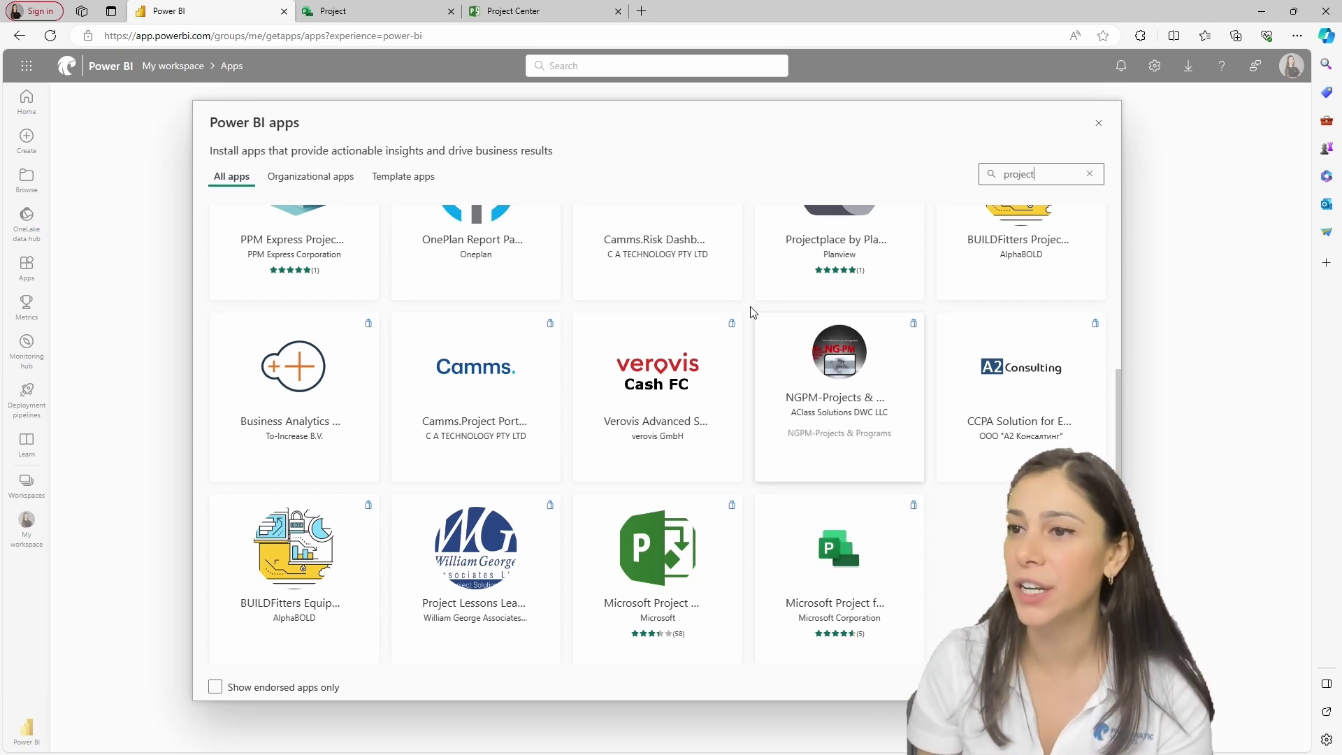
Switch to the Project home page and examine the notice about Project for the web becoming Microsoft Planner
{"action": "left_click", "coordinate": [392, 12]}
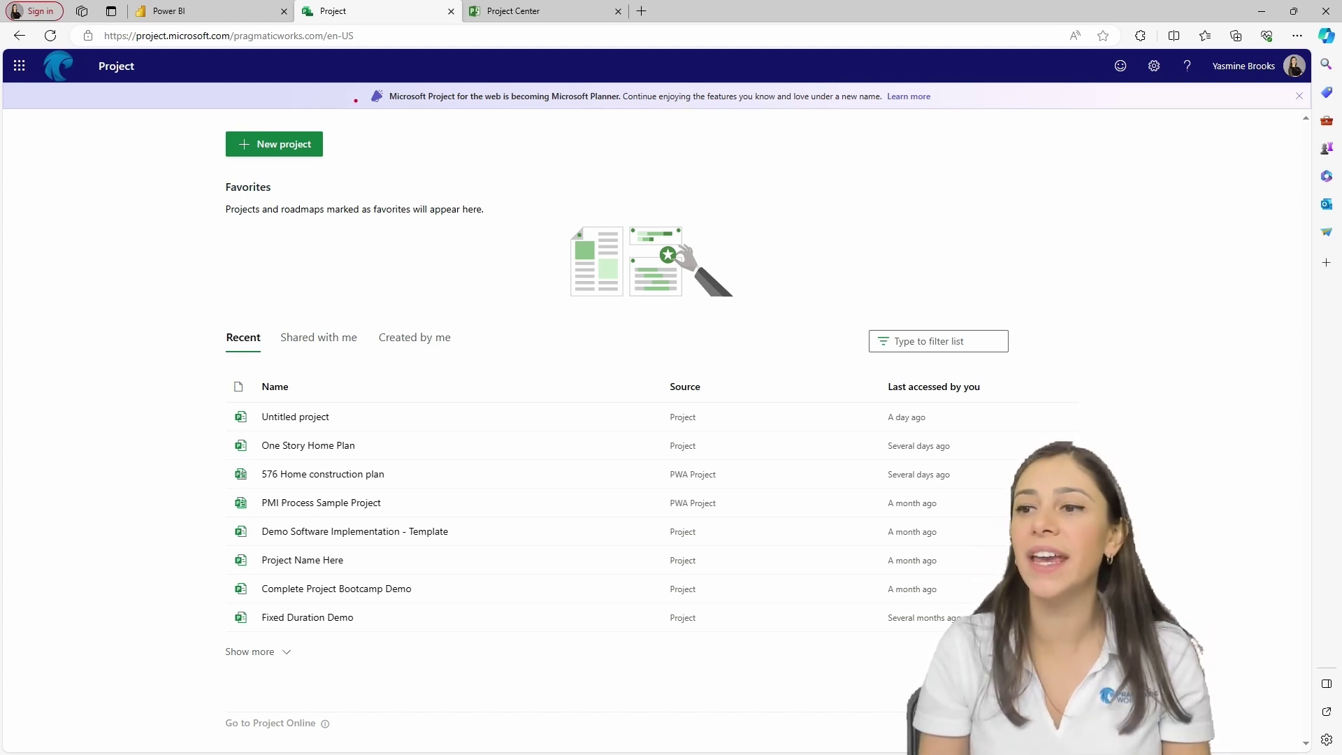
{"action": "mouse_move", "coordinate": [343, 73]}
{"action": "left_mouse_down"}
{"action": "mouse_move", "coordinate": [682, 135]}
{"action": "mouse_move", "coordinate": [955, 129]}
{"action": "left_mouse_up"}
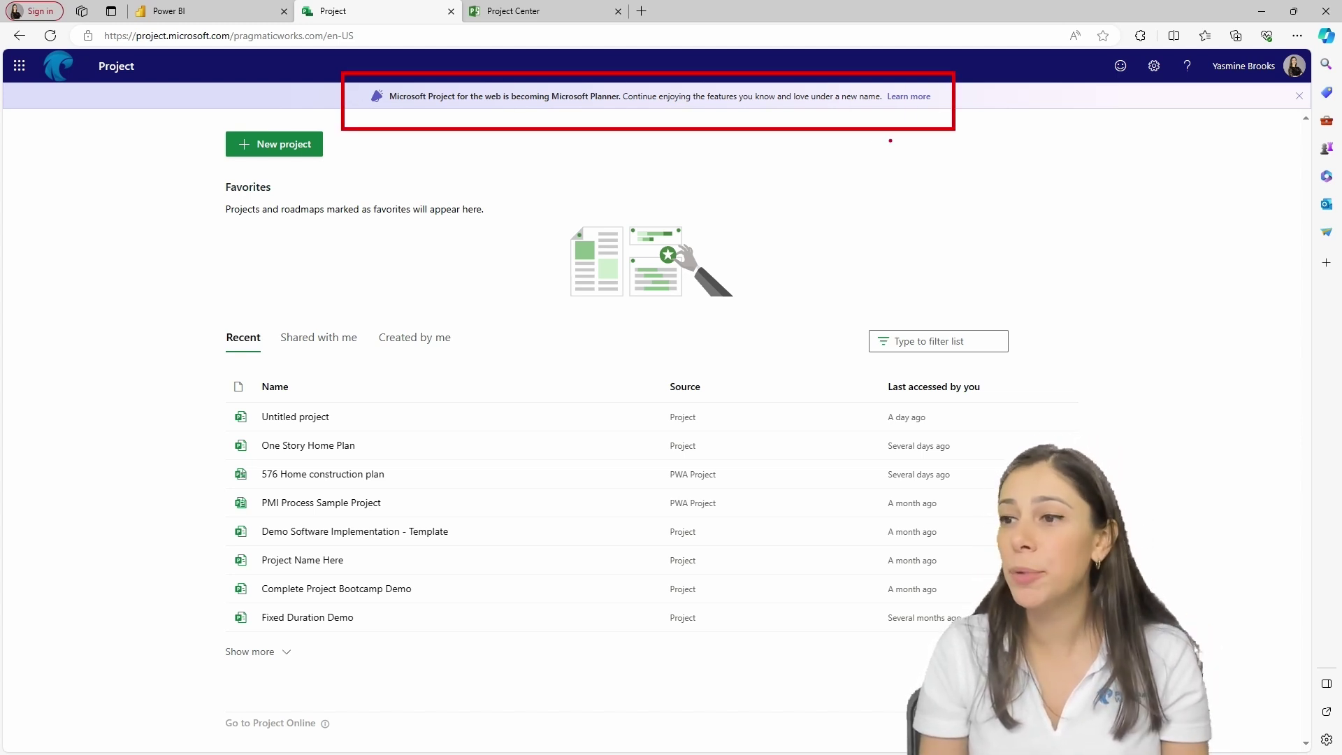
{"action": "left_click_drag", "start_coordinate": [888, 193], "coordinate": [784, 137]}
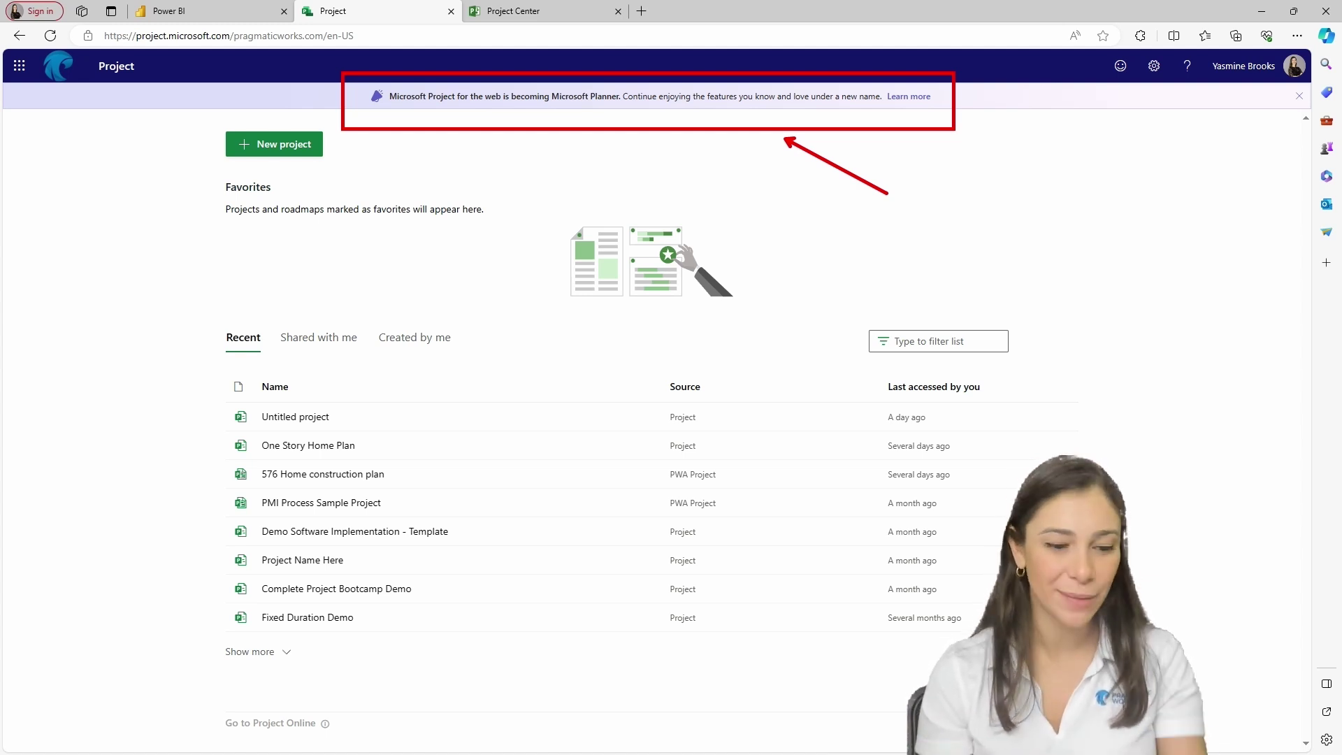
Switch back to Power BI, get the Microsoft Project for the Web app from the search results and accept its terms
{"action": "left_click", "coordinate": [217, 13]}
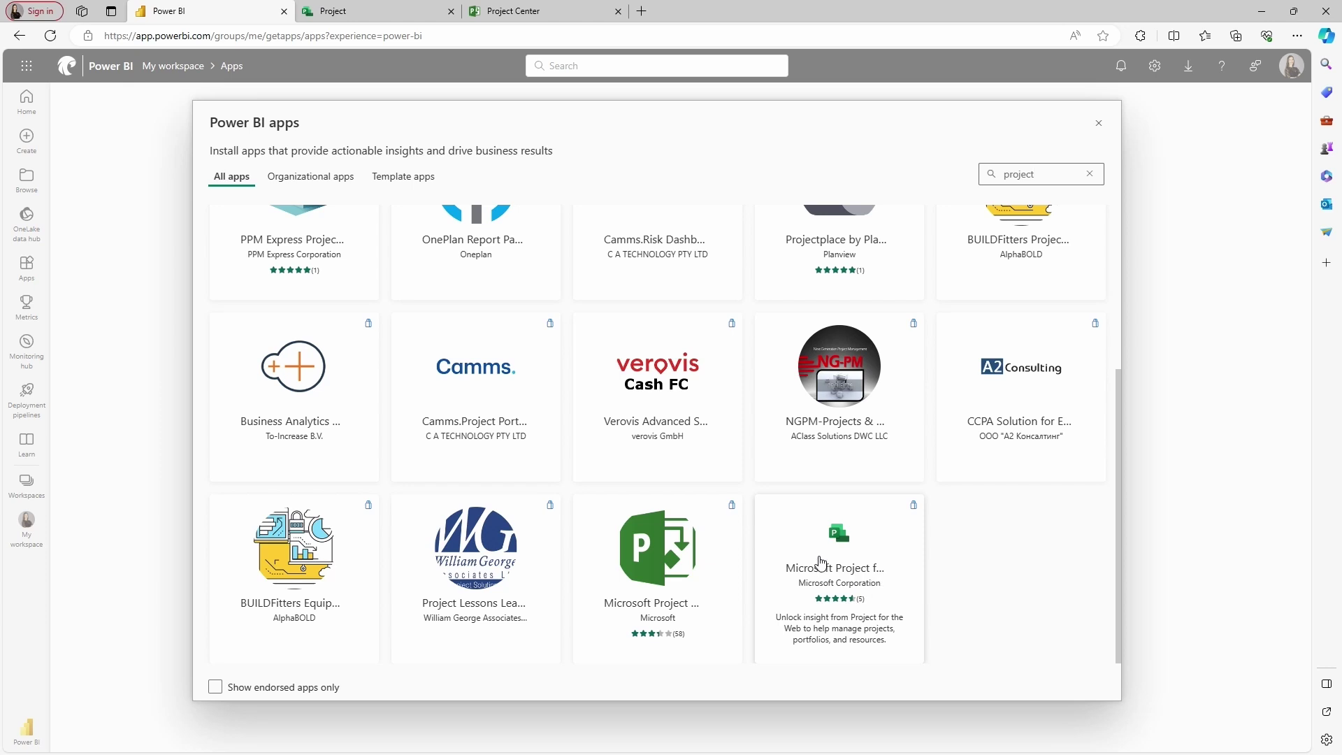
{"action": "left_click", "coordinate": [859, 556]}
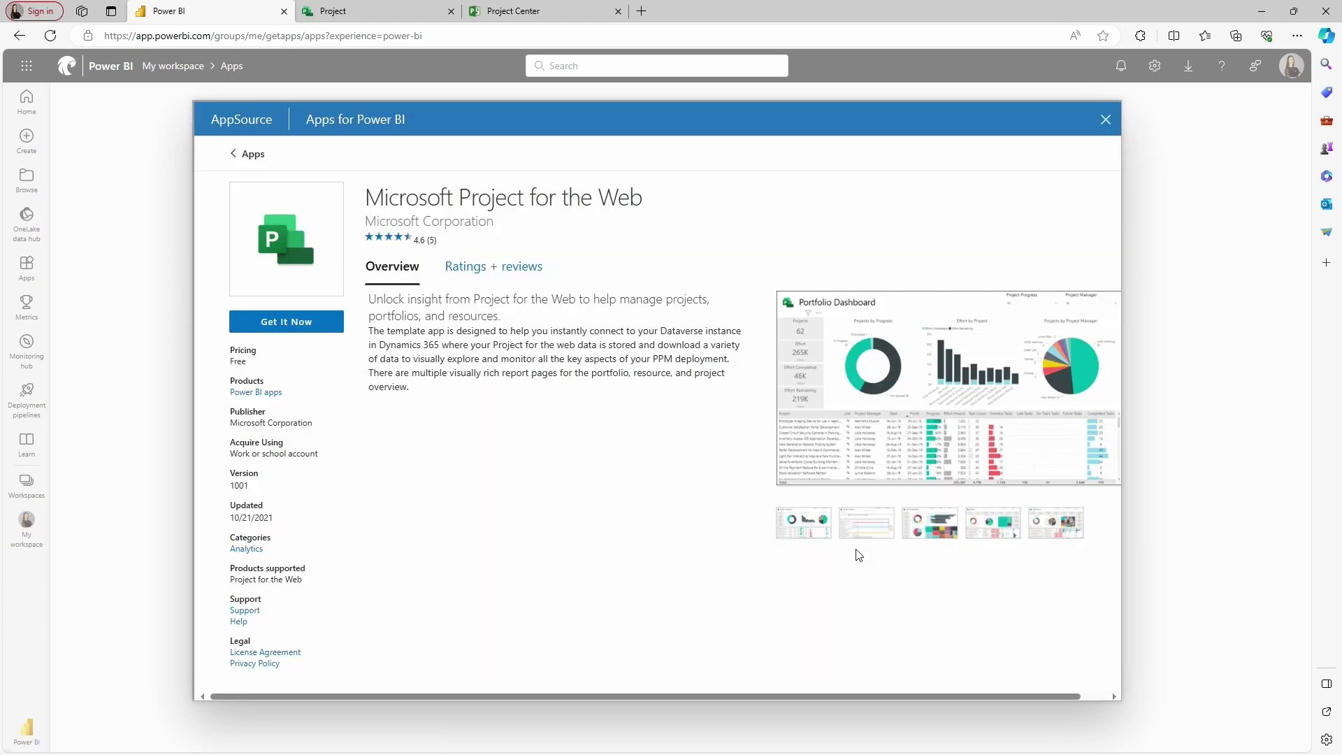
{"action": "left_click", "coordinate": [303, 326]}
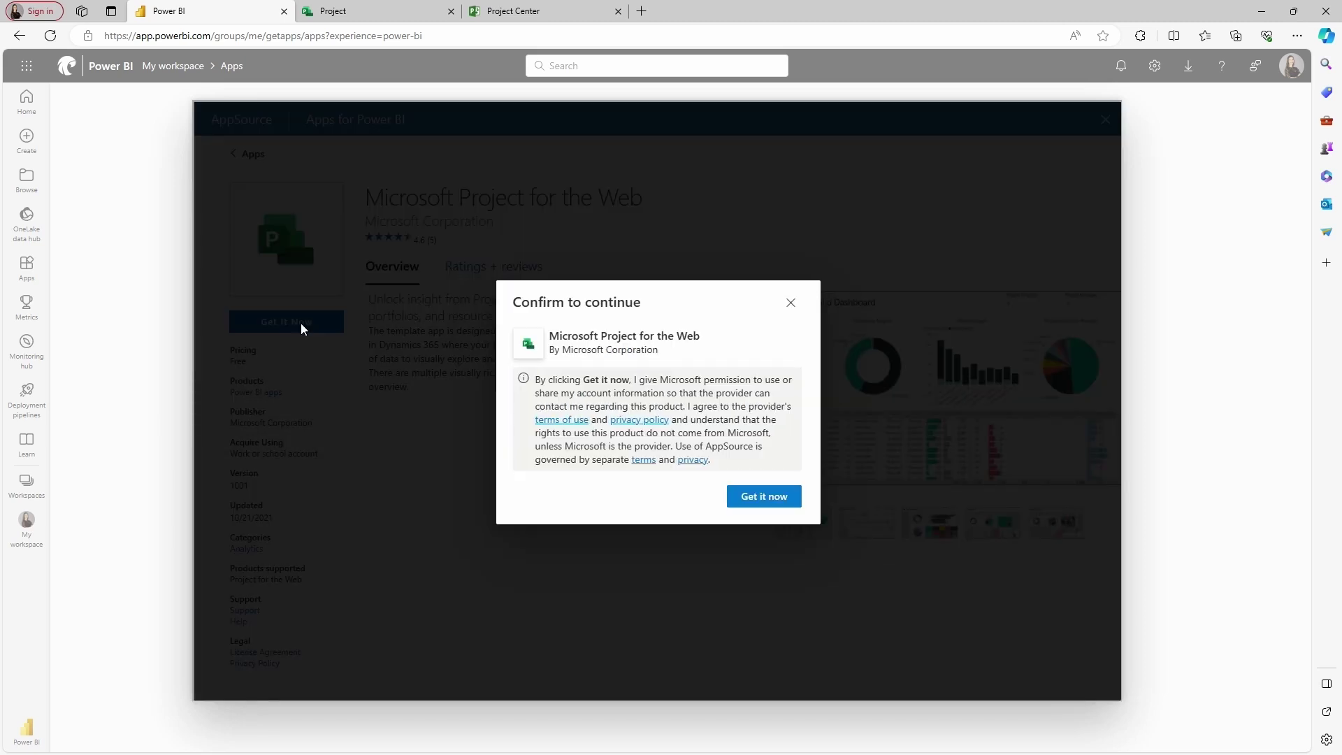
{"action": "left_click", "coordinate": [771, 497]}
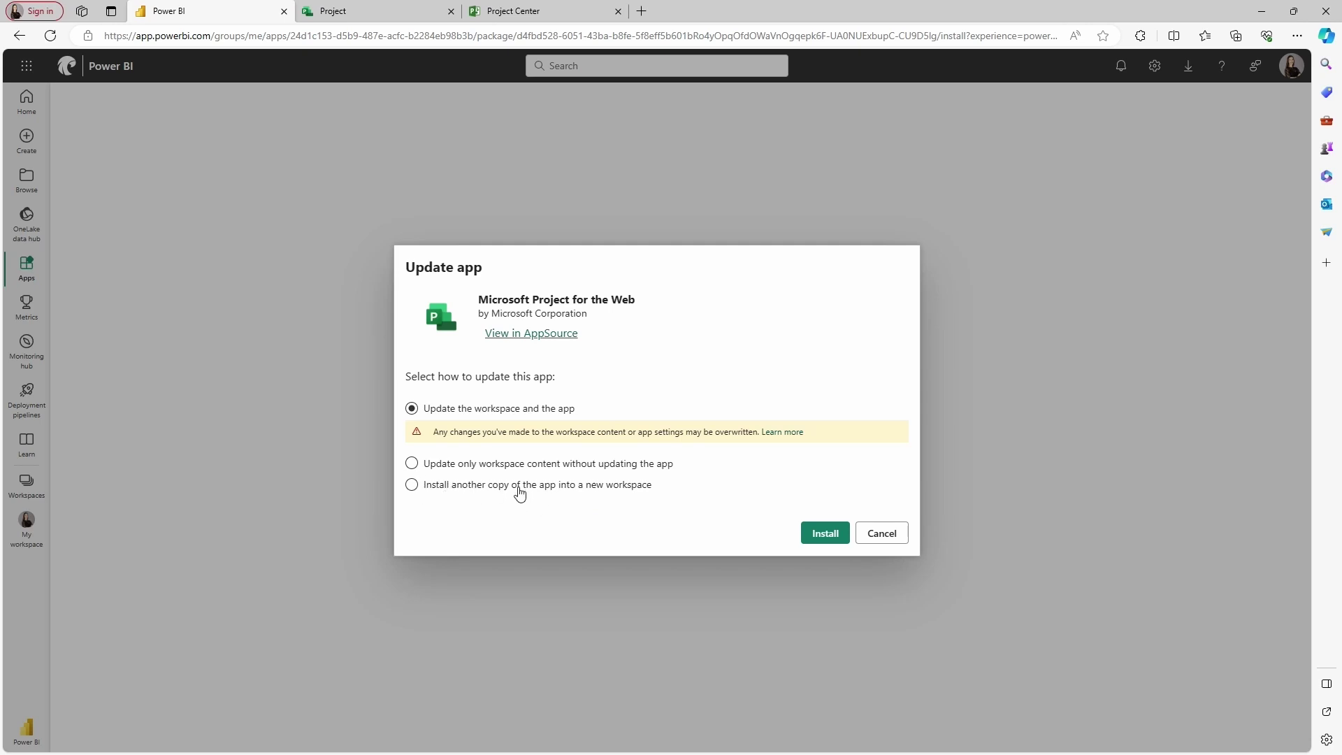
Install another copy of the app into a new workspace named "Project 4 Web YouTube Demo"
{"action": "left_click", "coordinate": [411, 484]}
{"action": "left_click", "coordinate": [471, 485]}
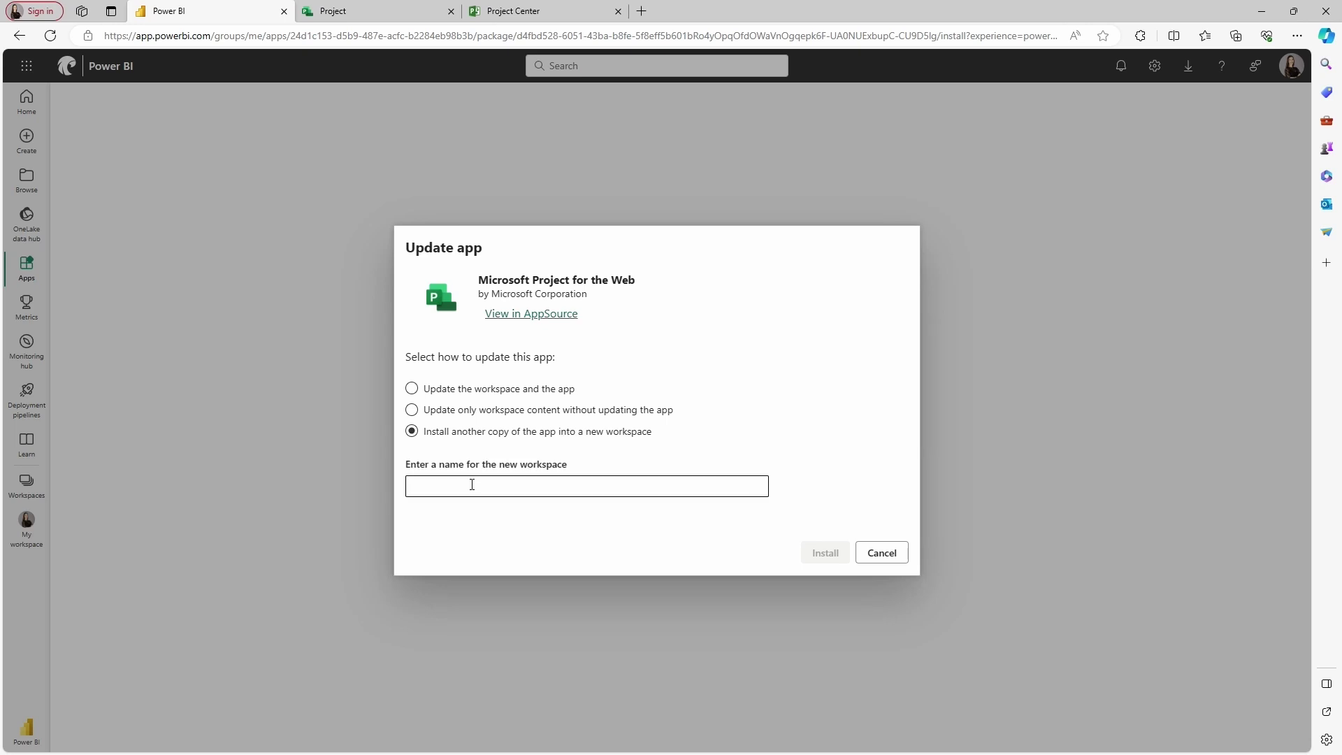
{"action": "type", "text": "Project 43 Web YouTube Demo"}
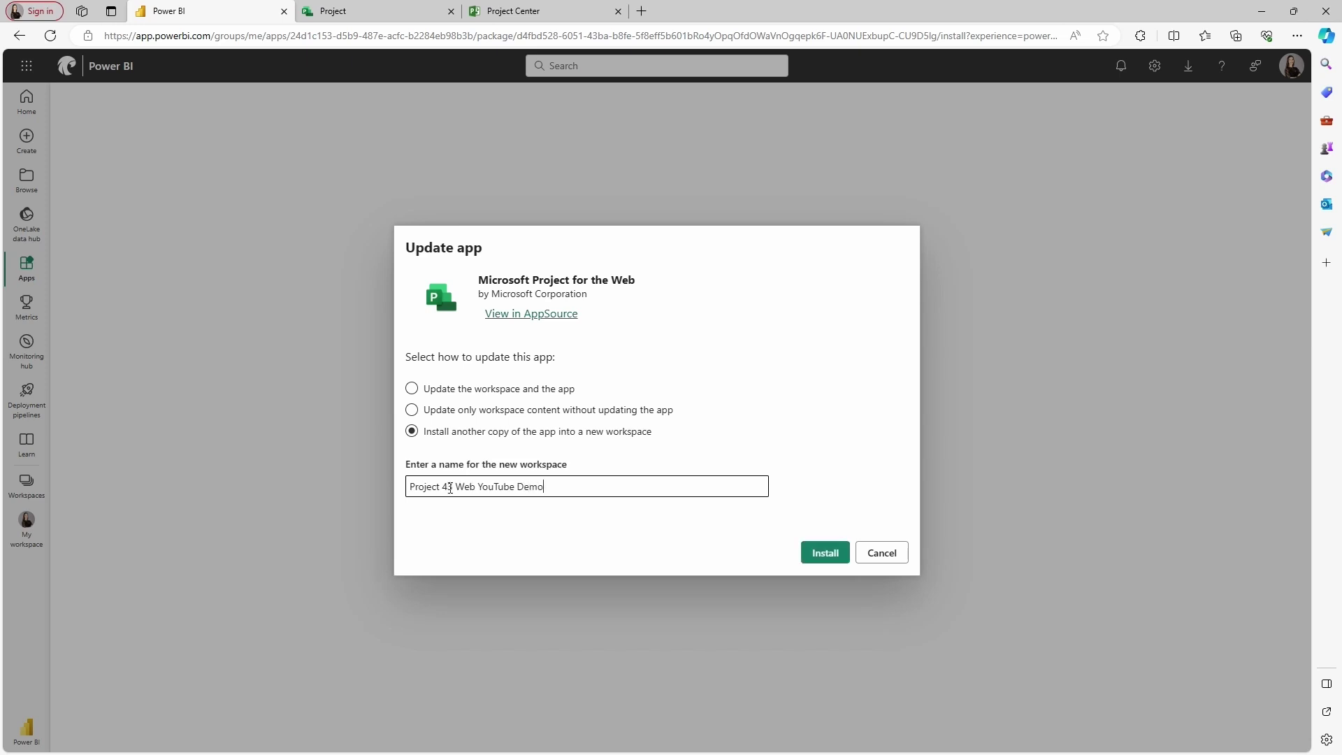
{"action": "left_click", "coordinate": [452, 485]}
{"action": "key", "text": "BackSpace"}
{"action": "left_click", "coordinate": [836, 557]}
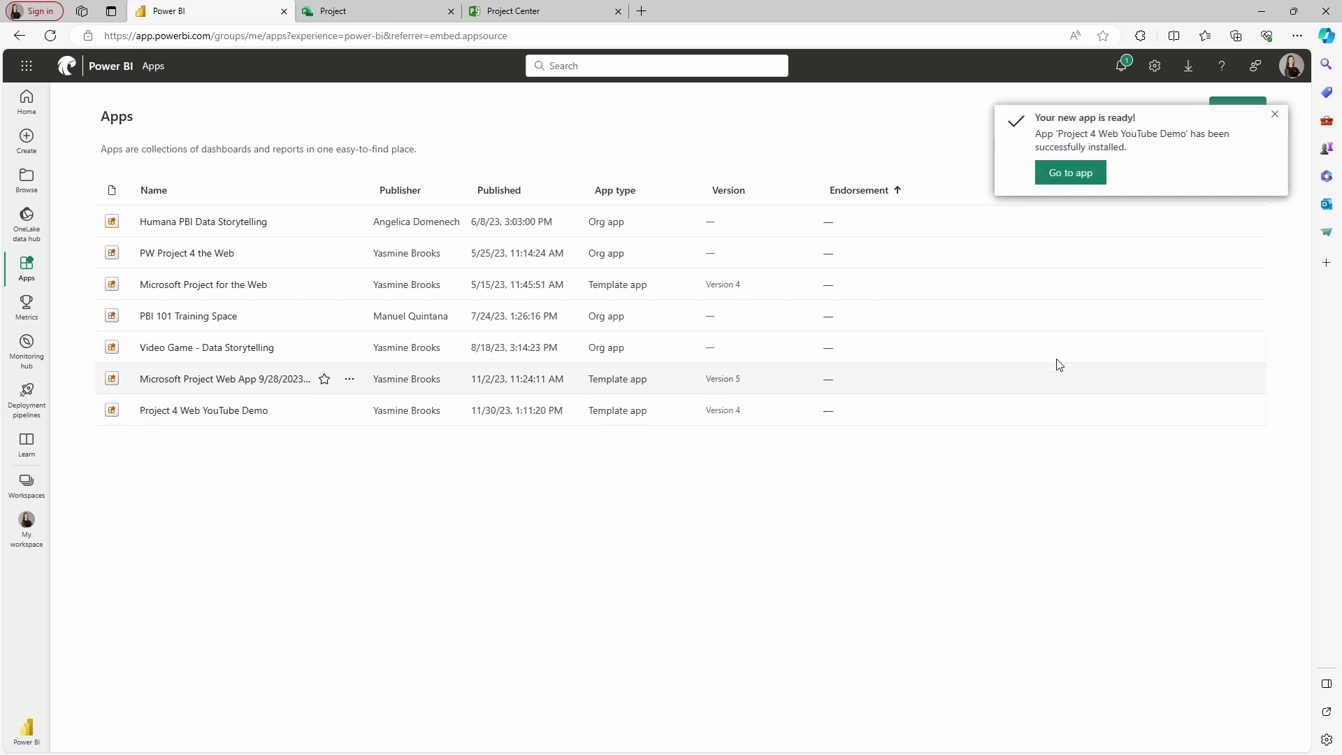
Open the newly installed app and start connecting it to your own data instead of the sample data
{"action": "left_click", "coordinate": [1074, 176]}
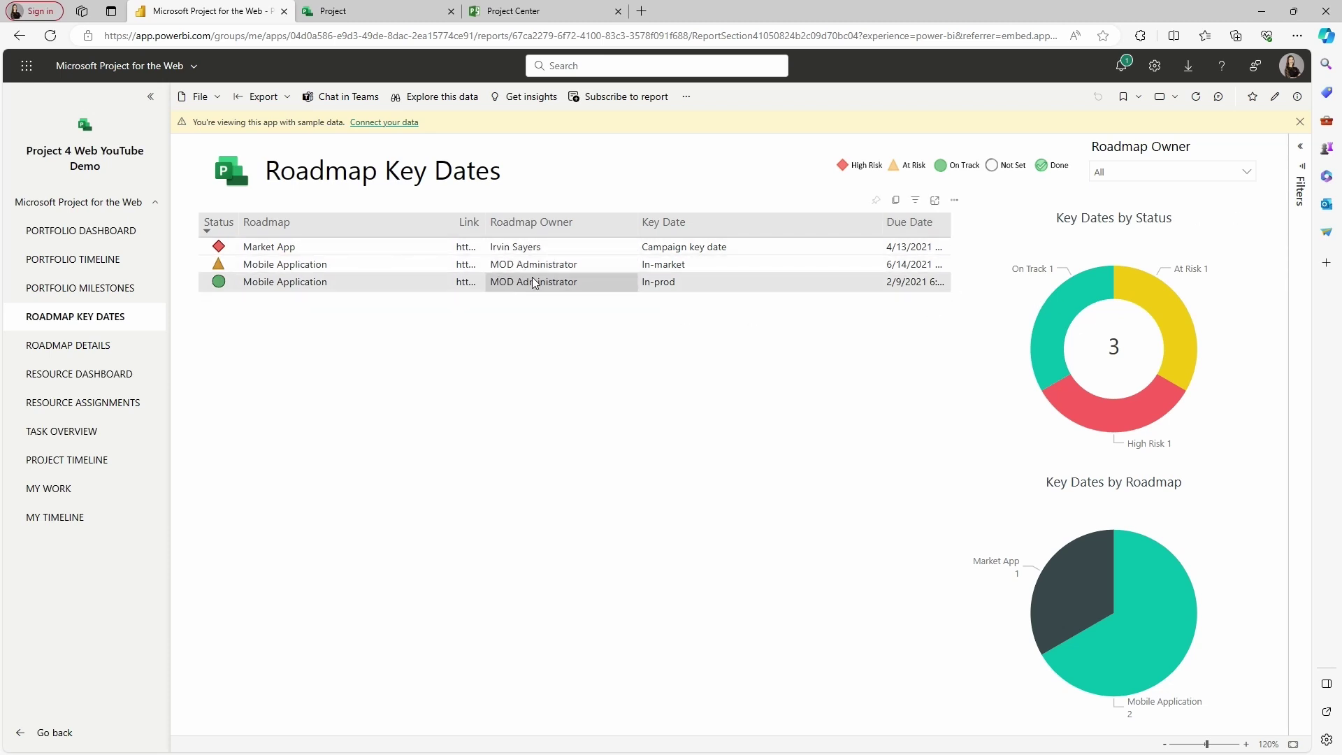
{"action": "left_click", "coordinate": [397, 125]}
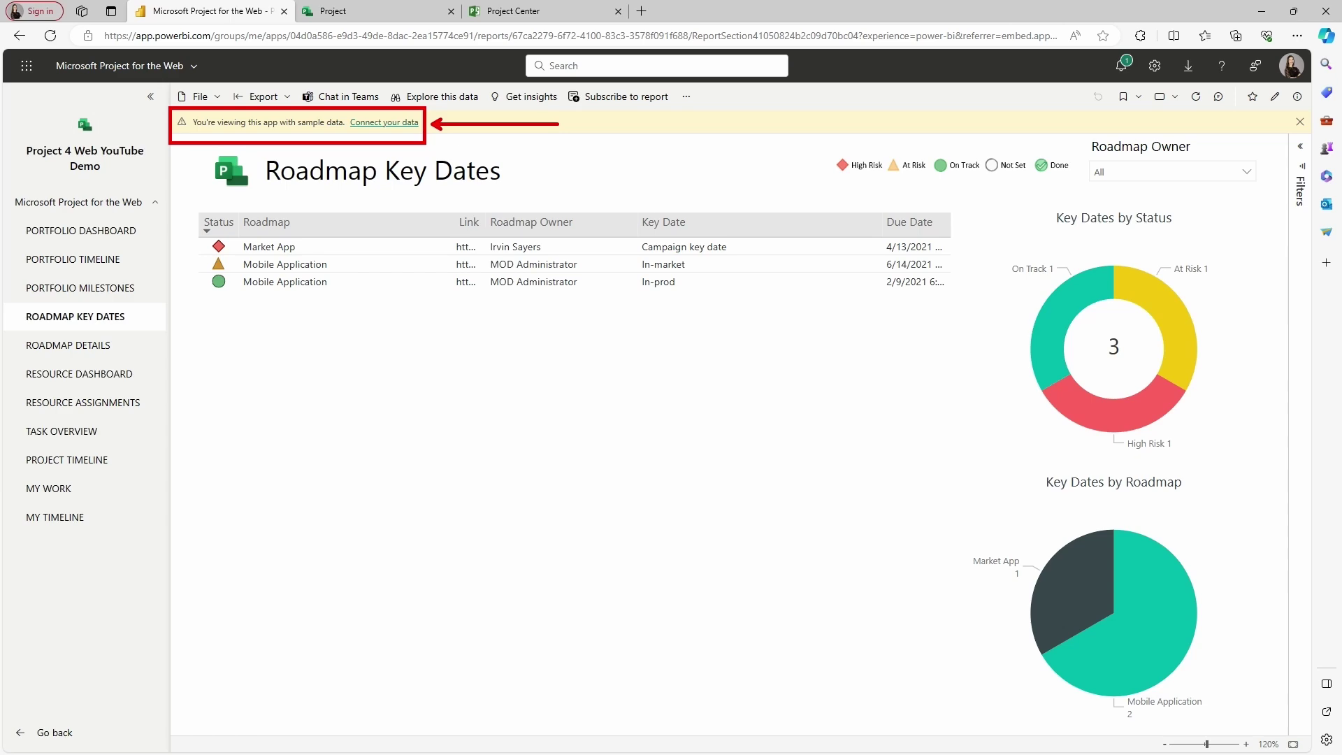
{"action": "left_click", "coordinate": [389, 124]}
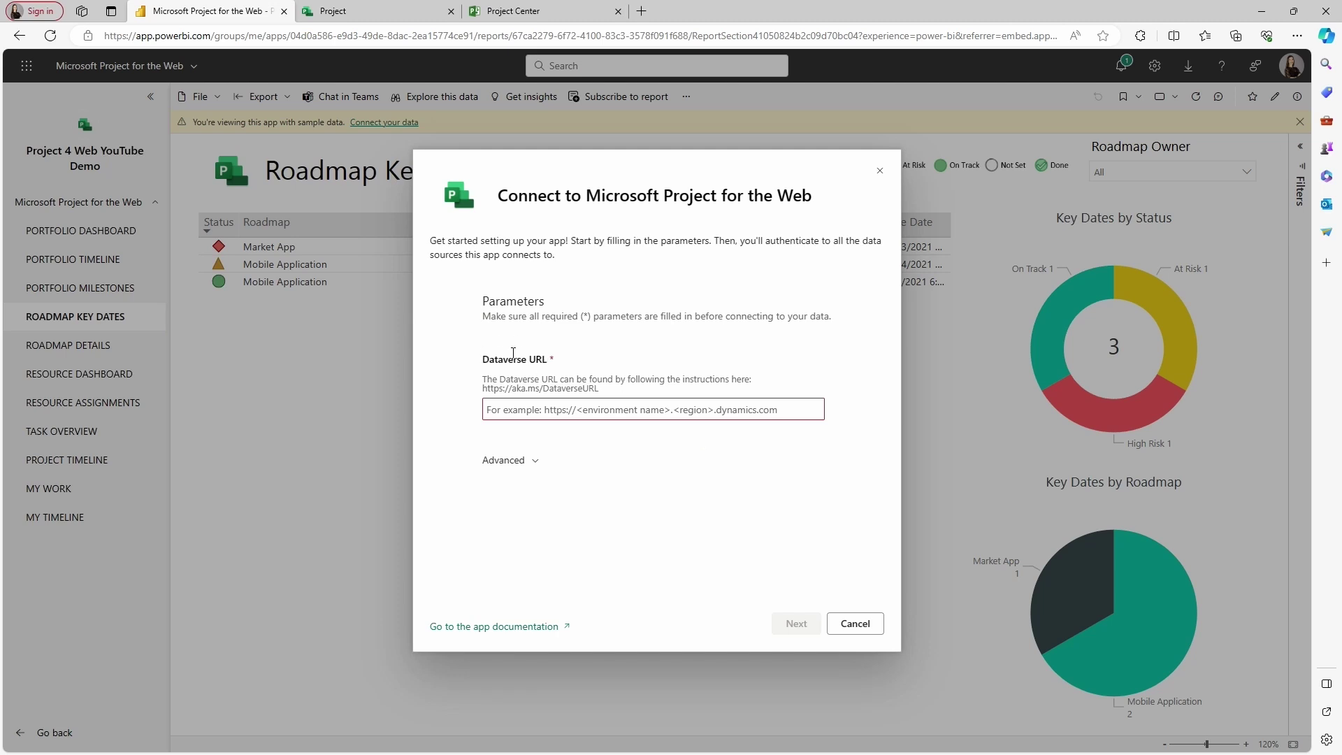
Open the Power Apps site make.powerapps.com in a new browser tab
{"action": "left_click", "coordinate": [642, 12]}
{"action": "left_click", "coordinate": [663, 29]}
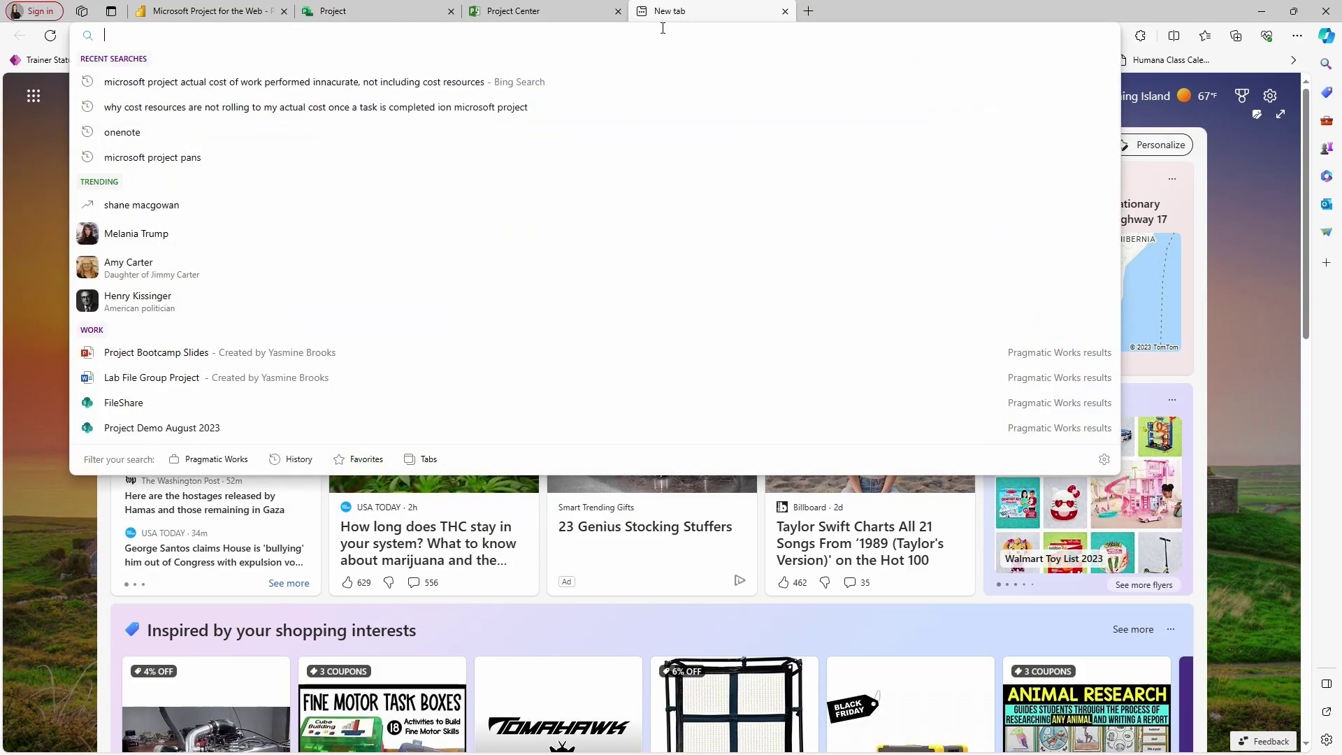
{"action": "type", "text": "make"}
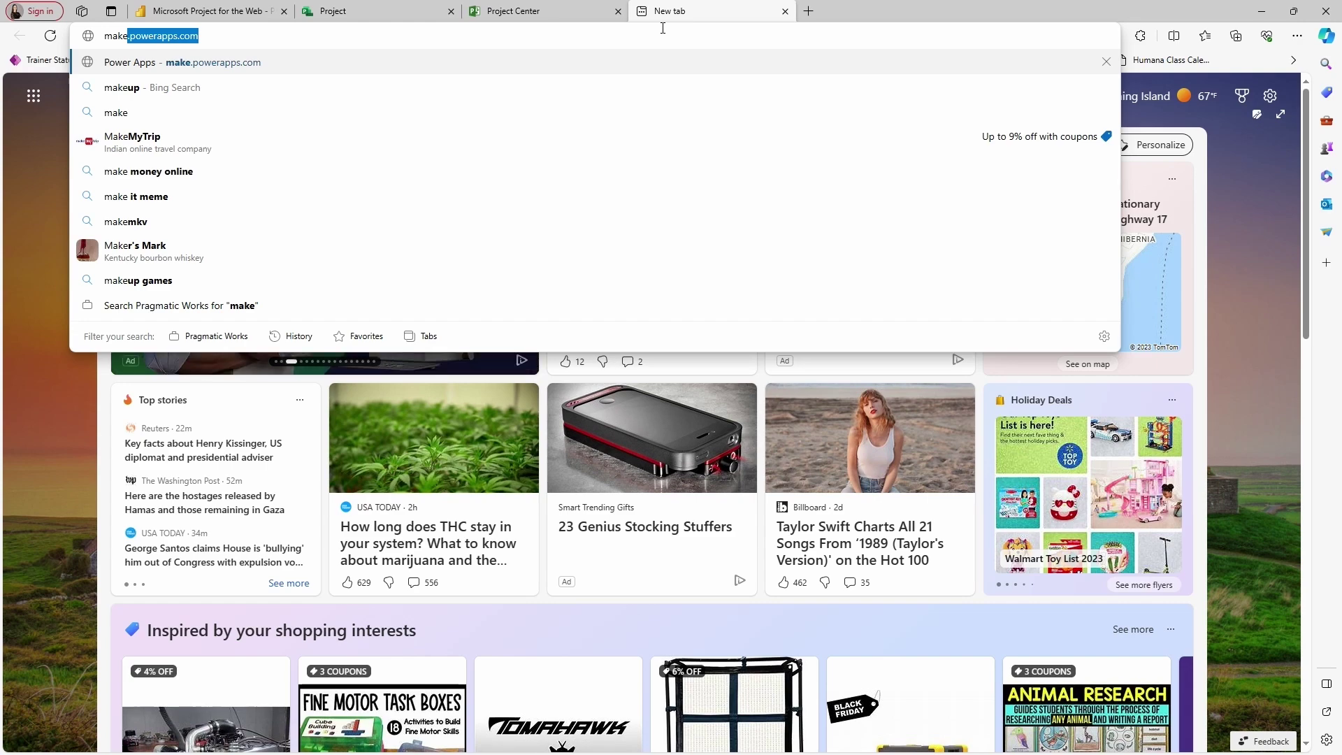
{"action": "key", "text": "Return"}
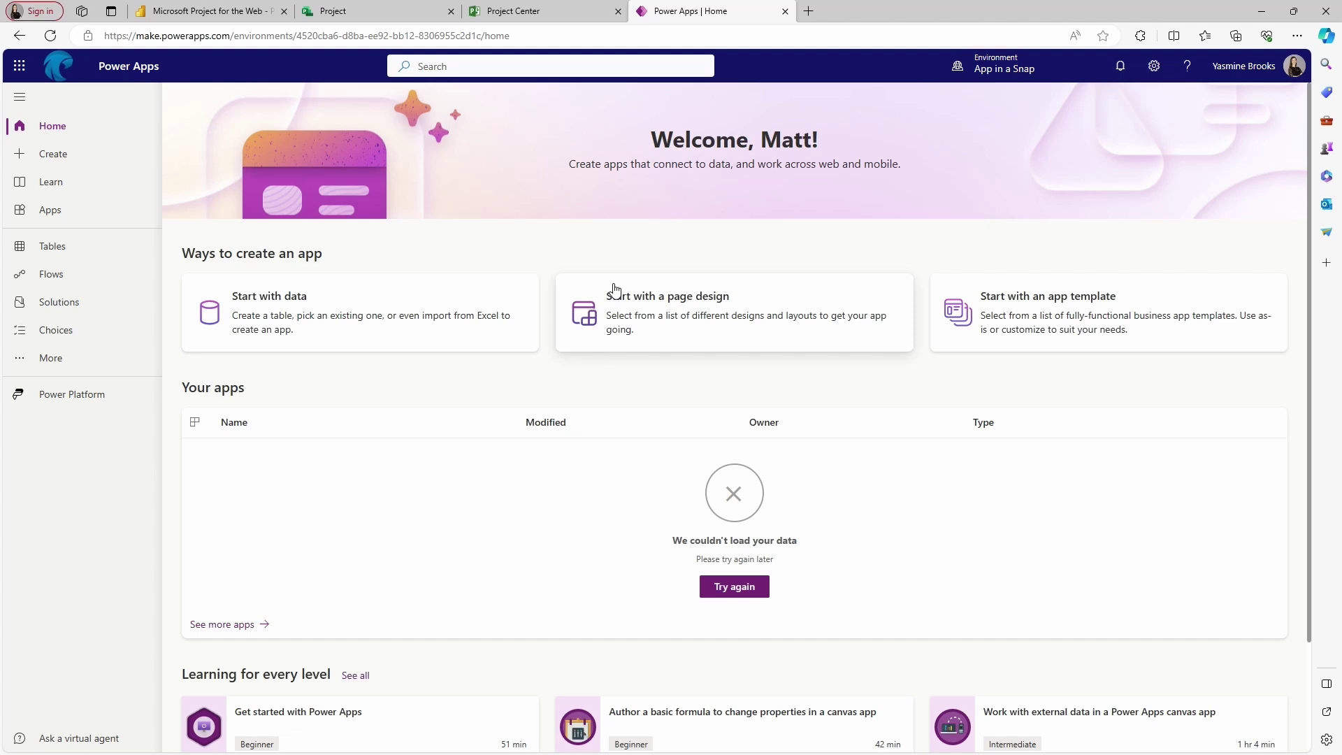
Find the default environment in the environment list, Personal Productivity, and open it in the Power Platform admin center
{"action": "left_click", "coordinate": [993, 70]}
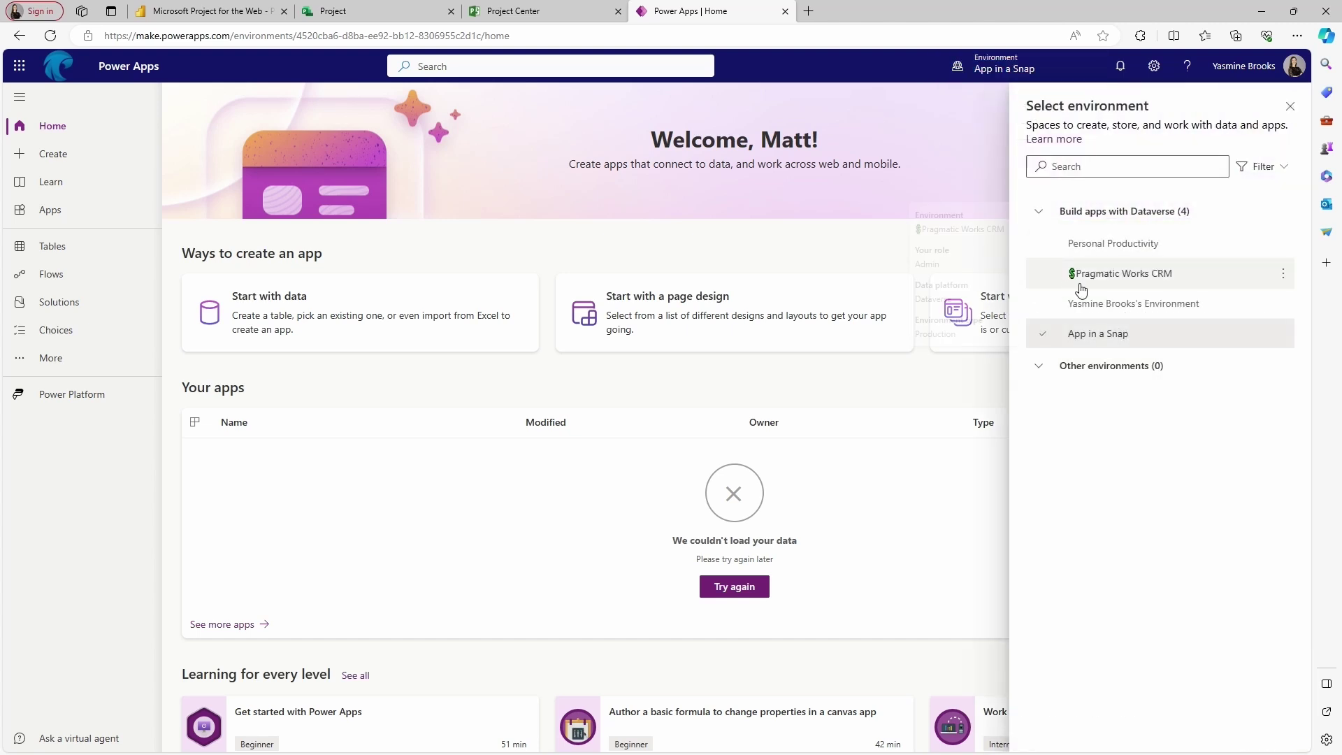
{"action": "mouse_move", "coordinate": [1160, 297]}
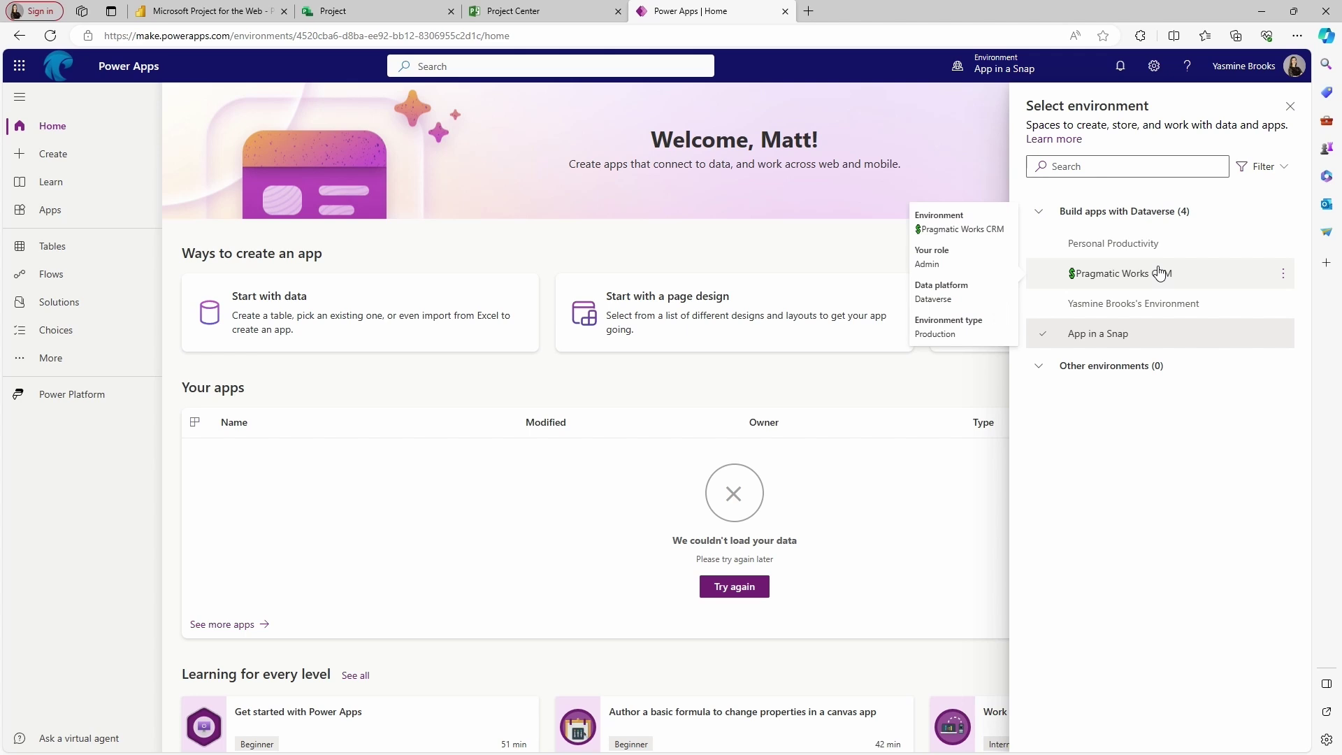
{"action": "mouse_move", "coordinate": [1130, 253]}
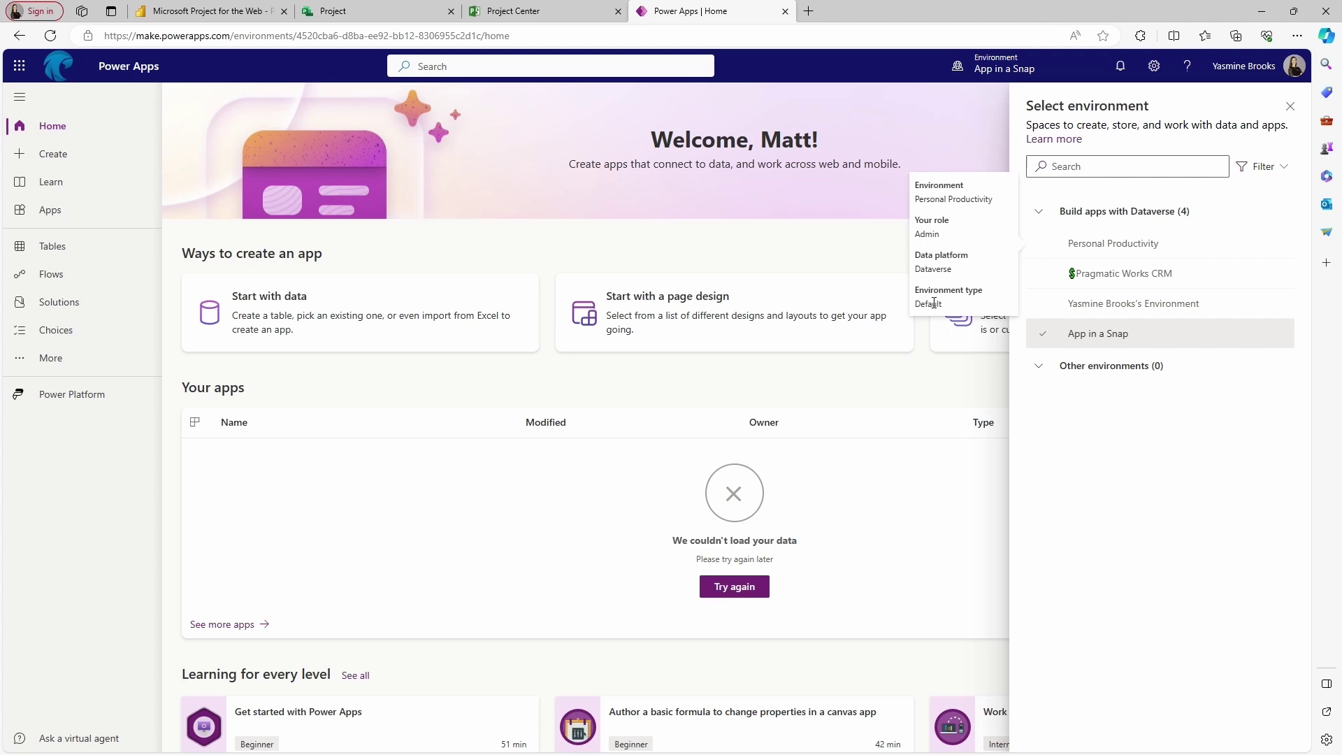
{"action": "left_click", "coordinate": [1285, 244]}
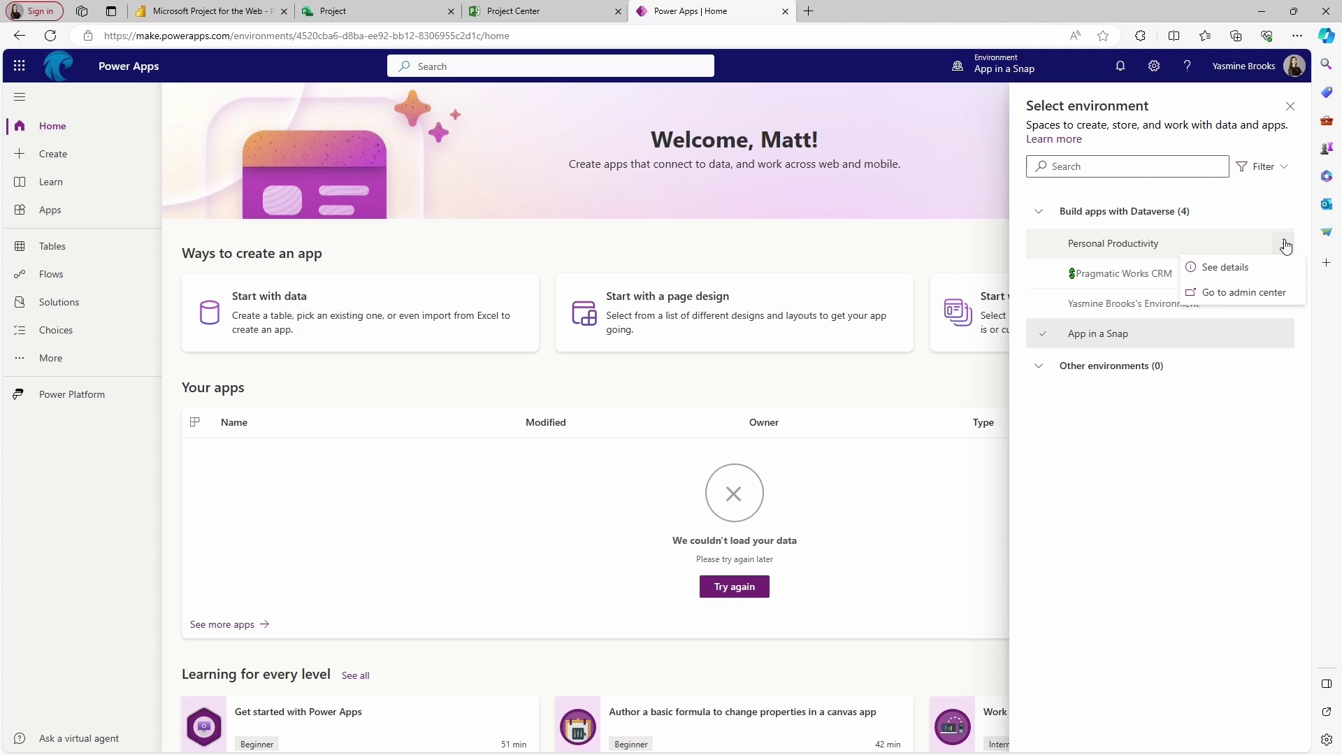
{"action": "left_click", "coordinate": [1267, 292]}
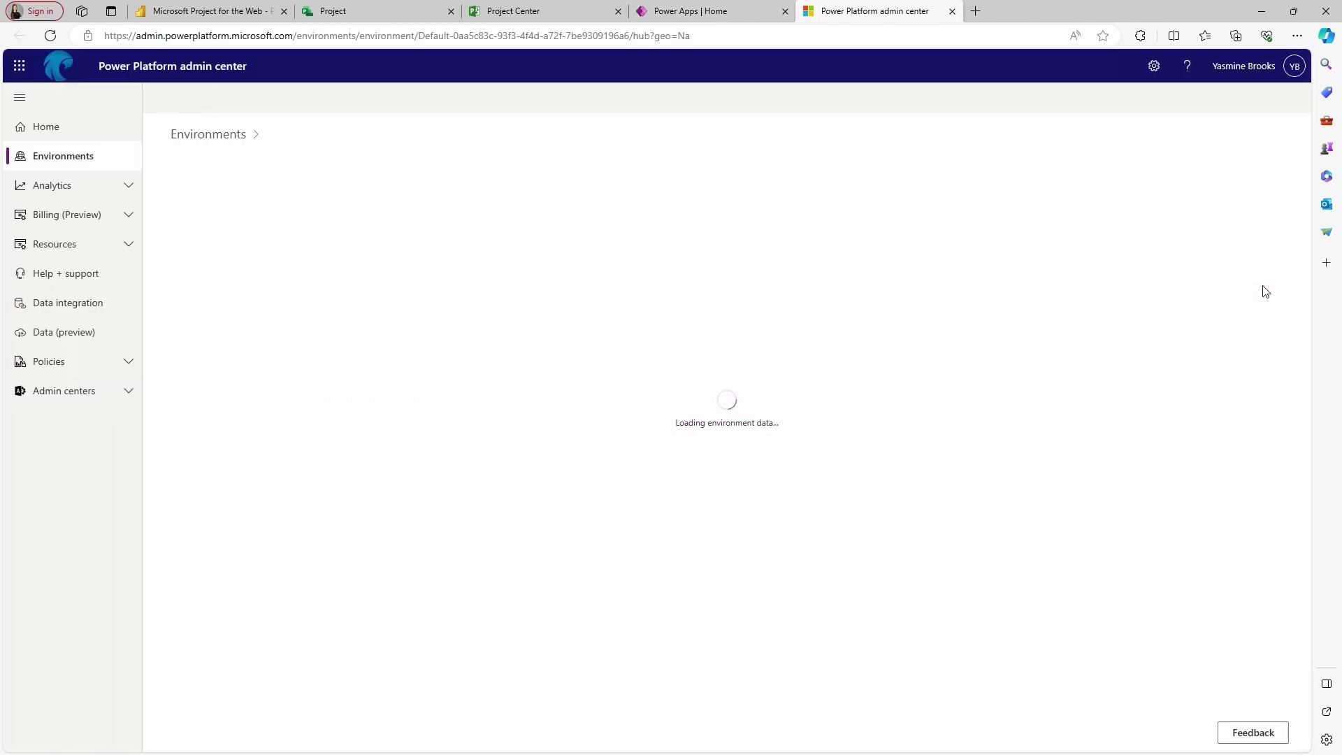
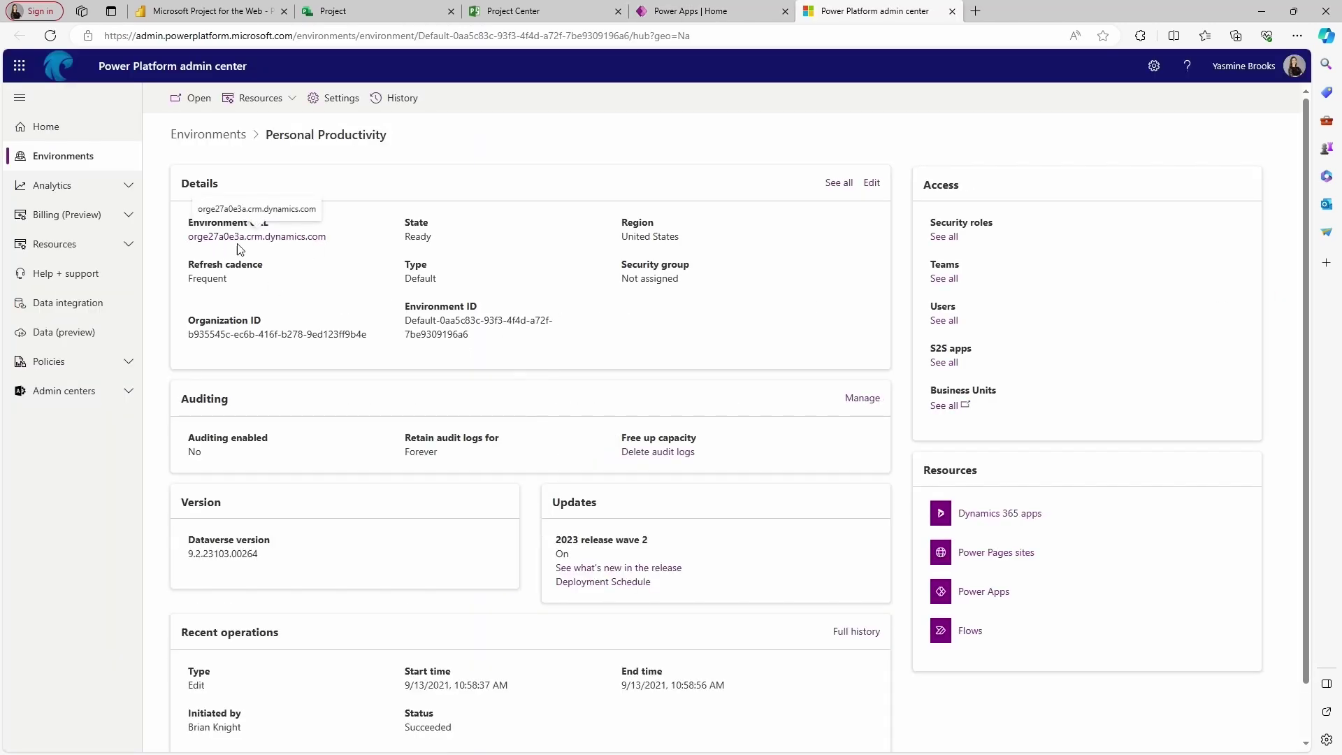
{"action": "right_click", "coordinate": [273, 239]}
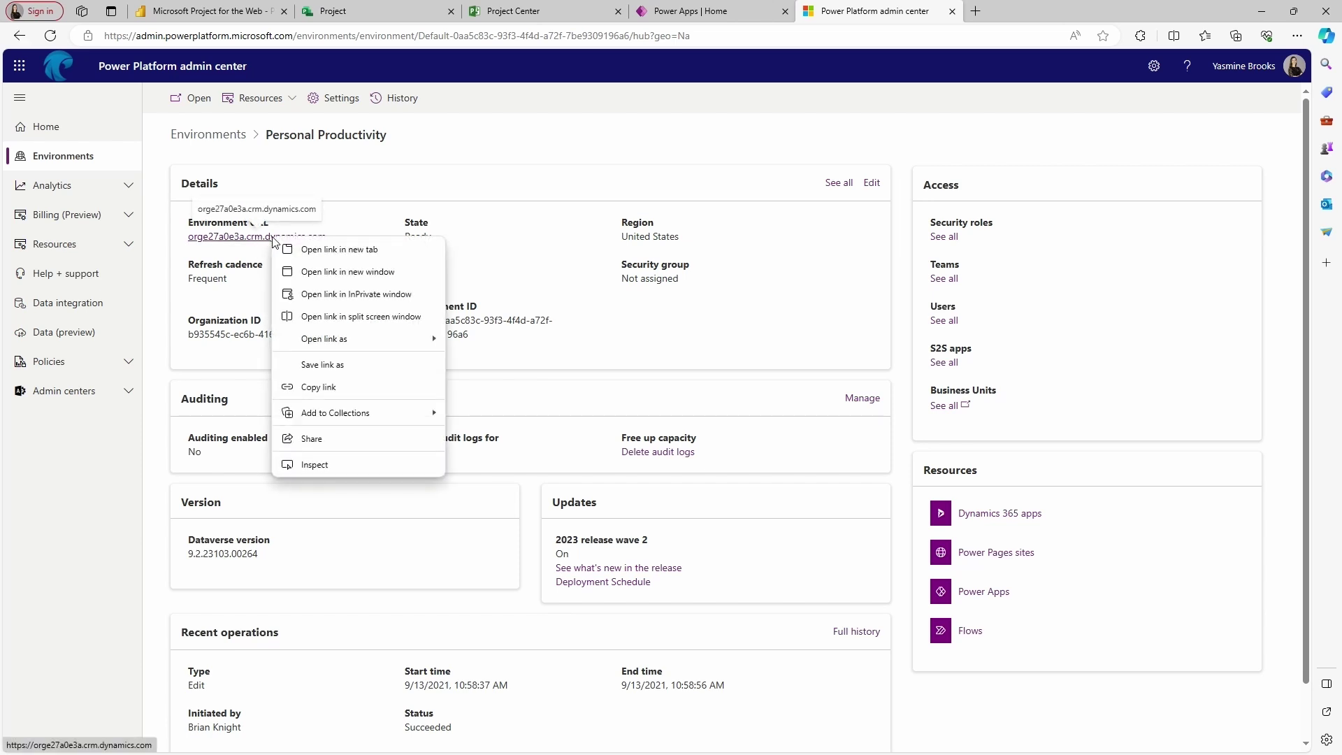
{"action": "left_click", "coordinate": [355, 386]}
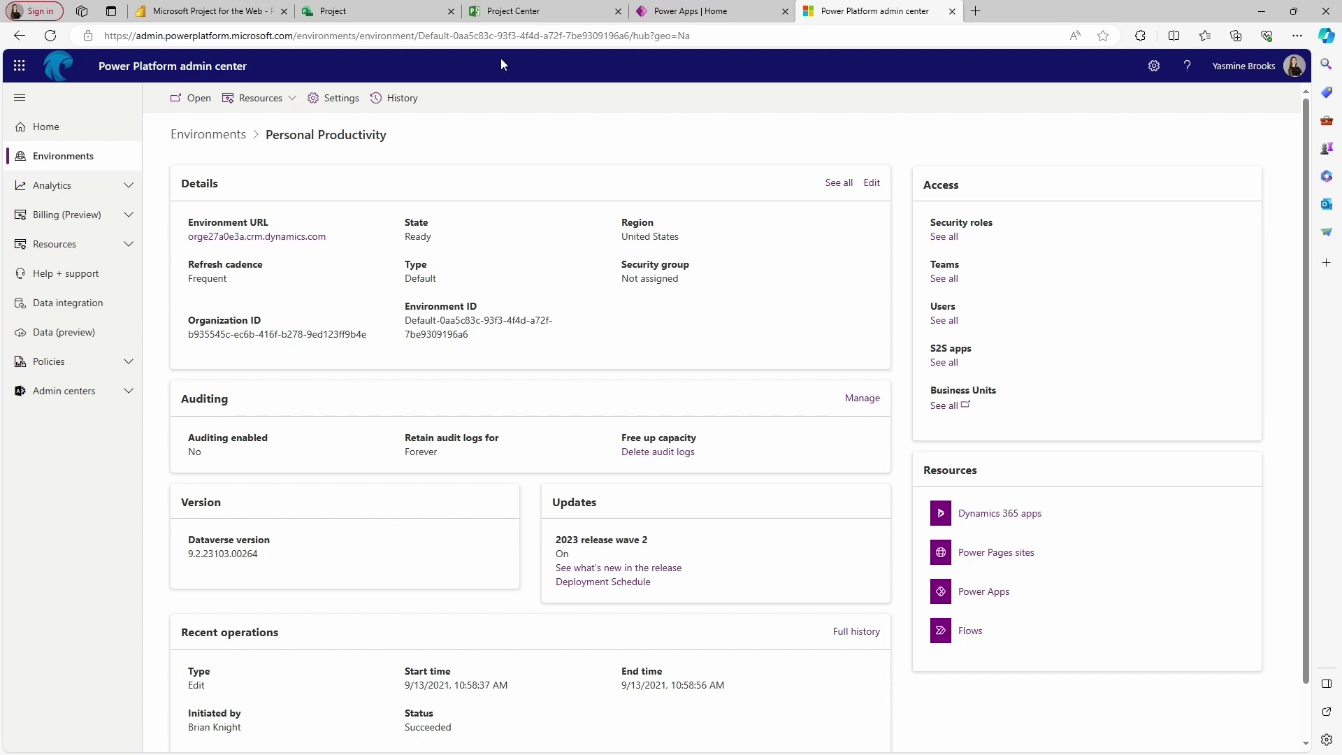
{"action": "left_click", "coordinate": [224, 12]}
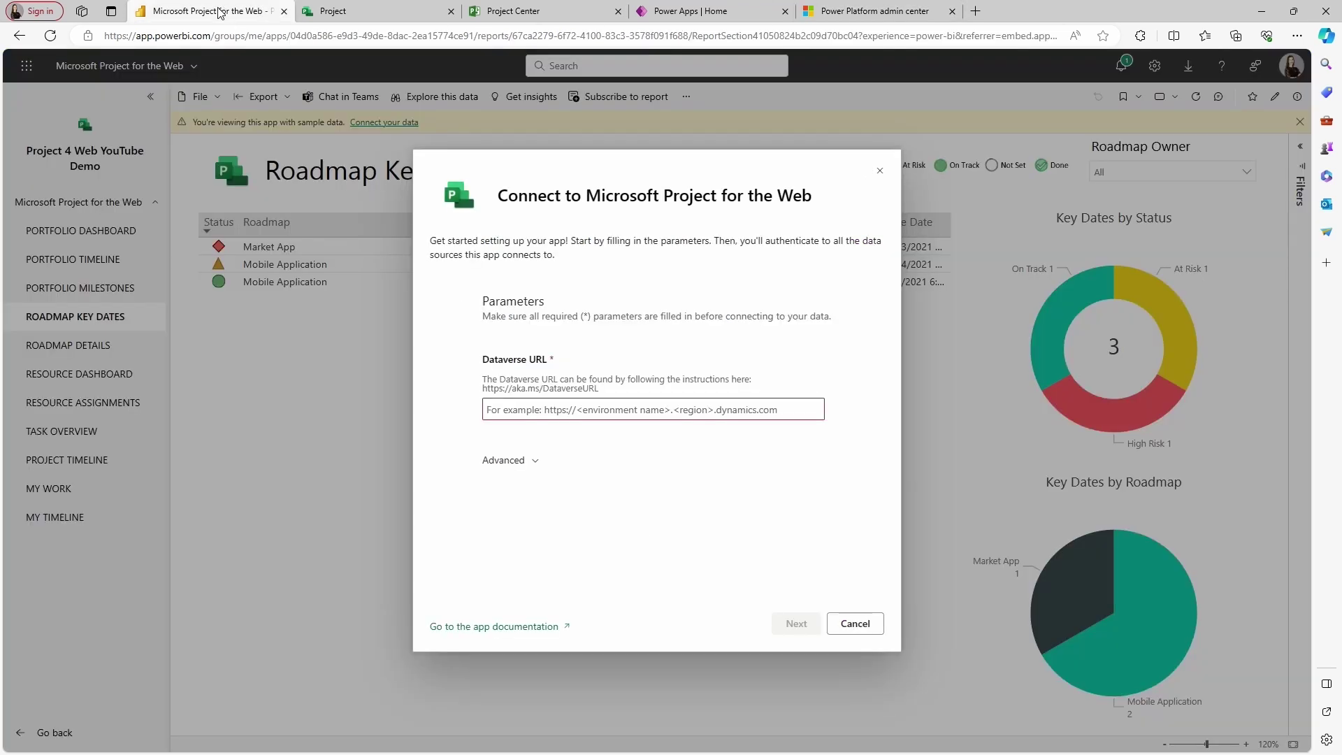
{"action": "left_click", "coordinate": [595, 412]}
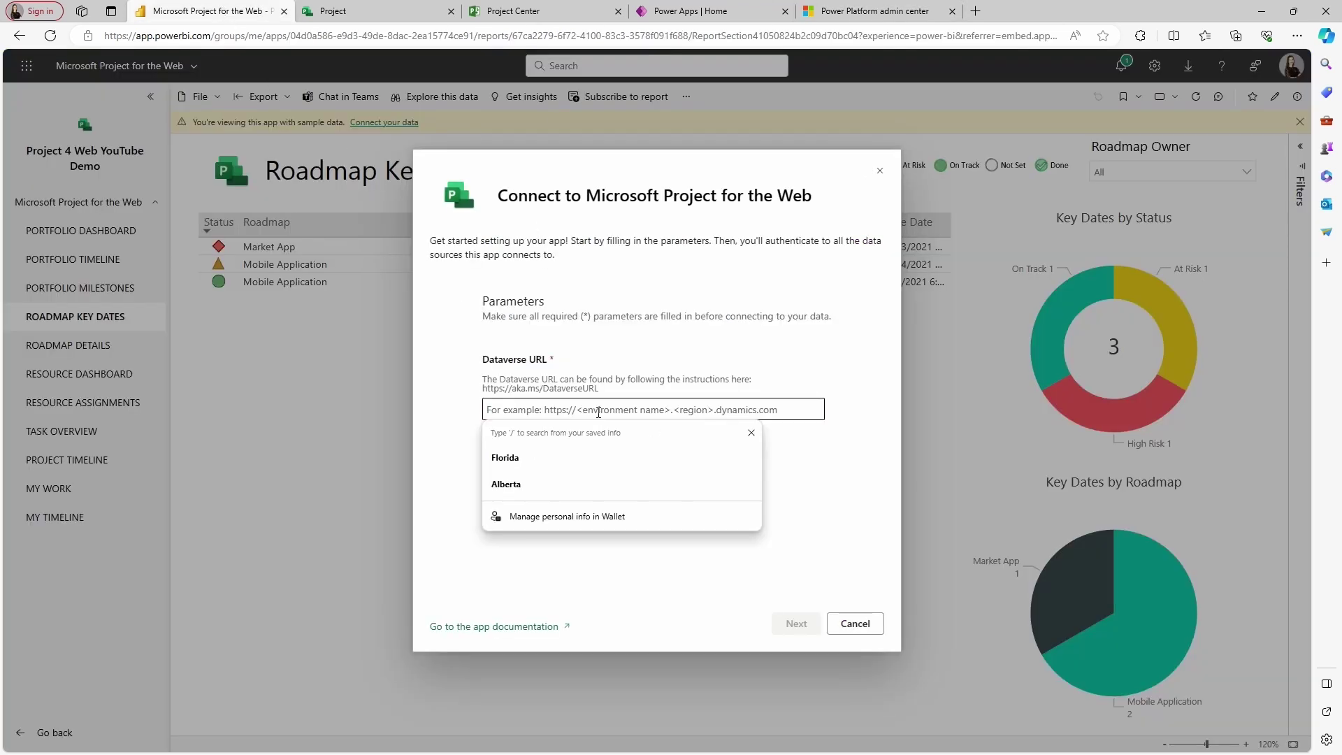
{"action": "type", "text": "https://orge27a0e3a.crm.dynamics.com/"}
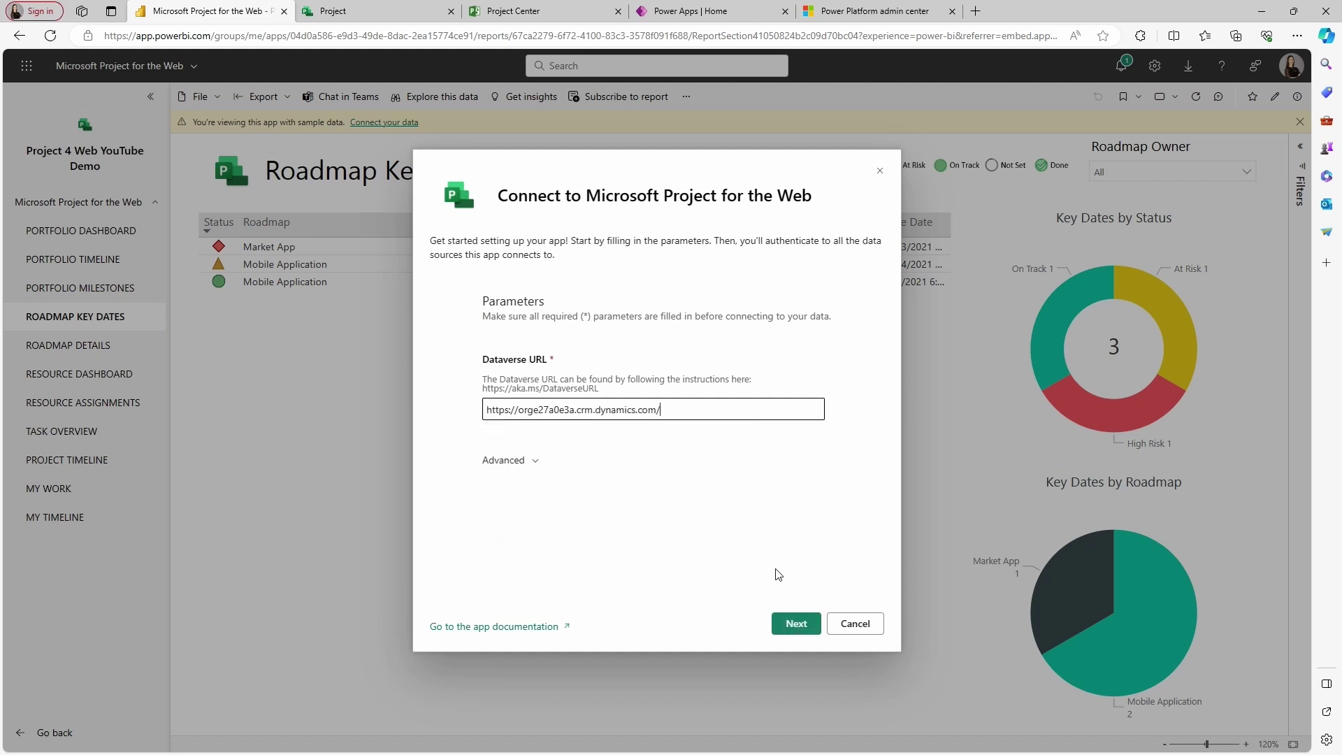
Connect the data source with OAuth2 using the signed-in work account, and open the report's Portfolio Dashboard page
{"action": "left_click", "coordinate": [790, 623]}
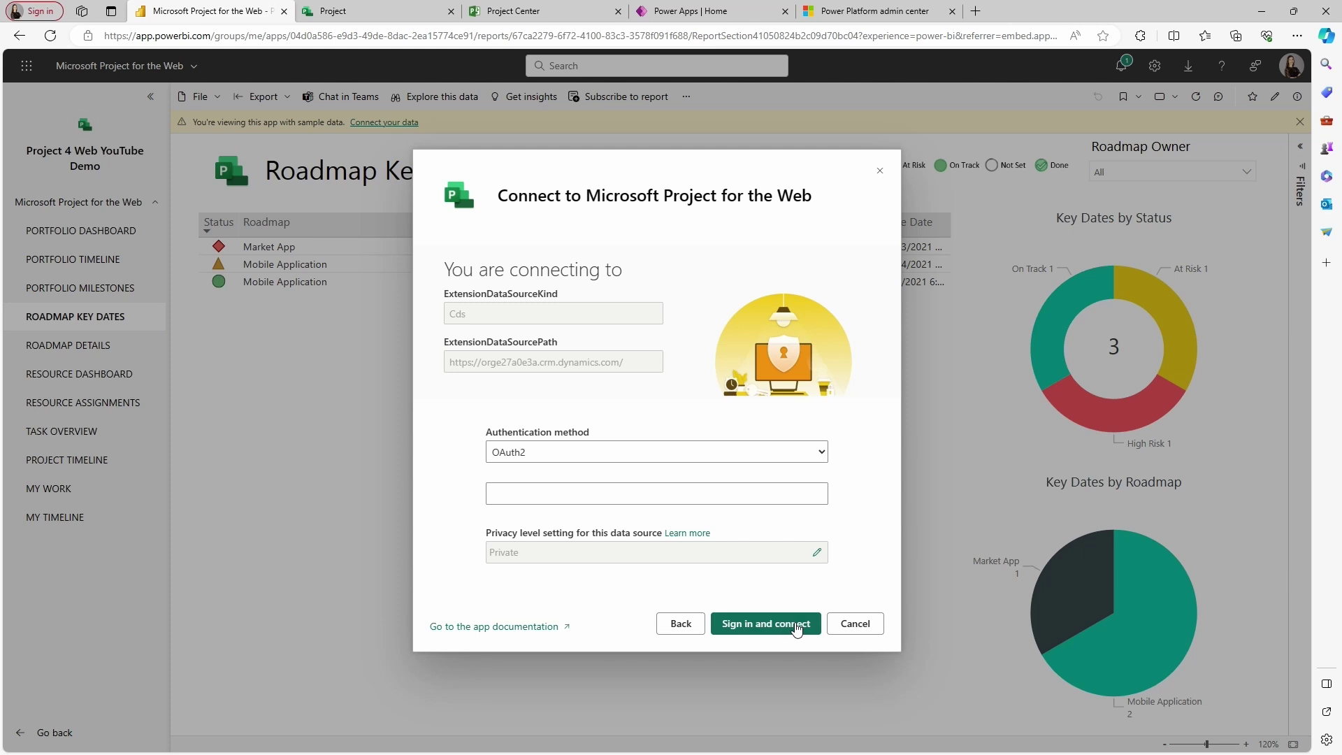
{"action": "left_click", "coordinate": [797, 625]}
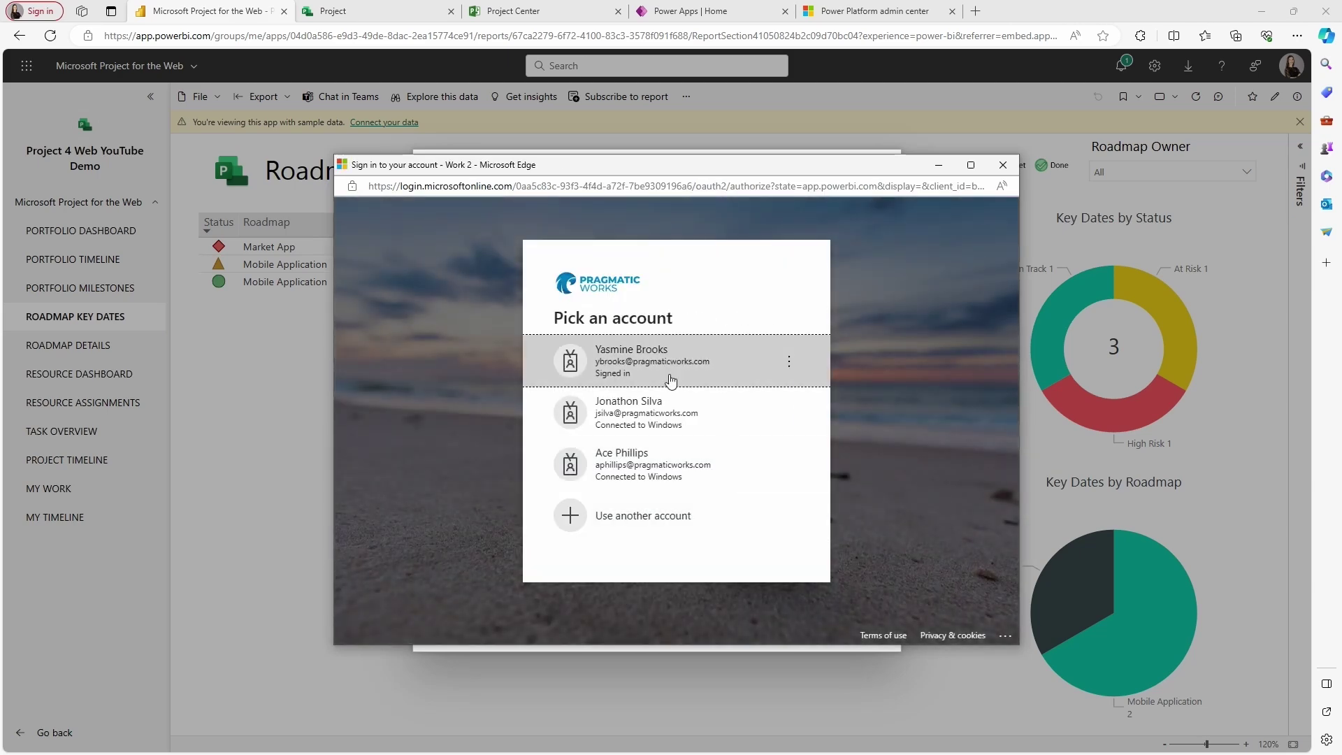
{"action": "left_click", "coordinate": [670, 377]}
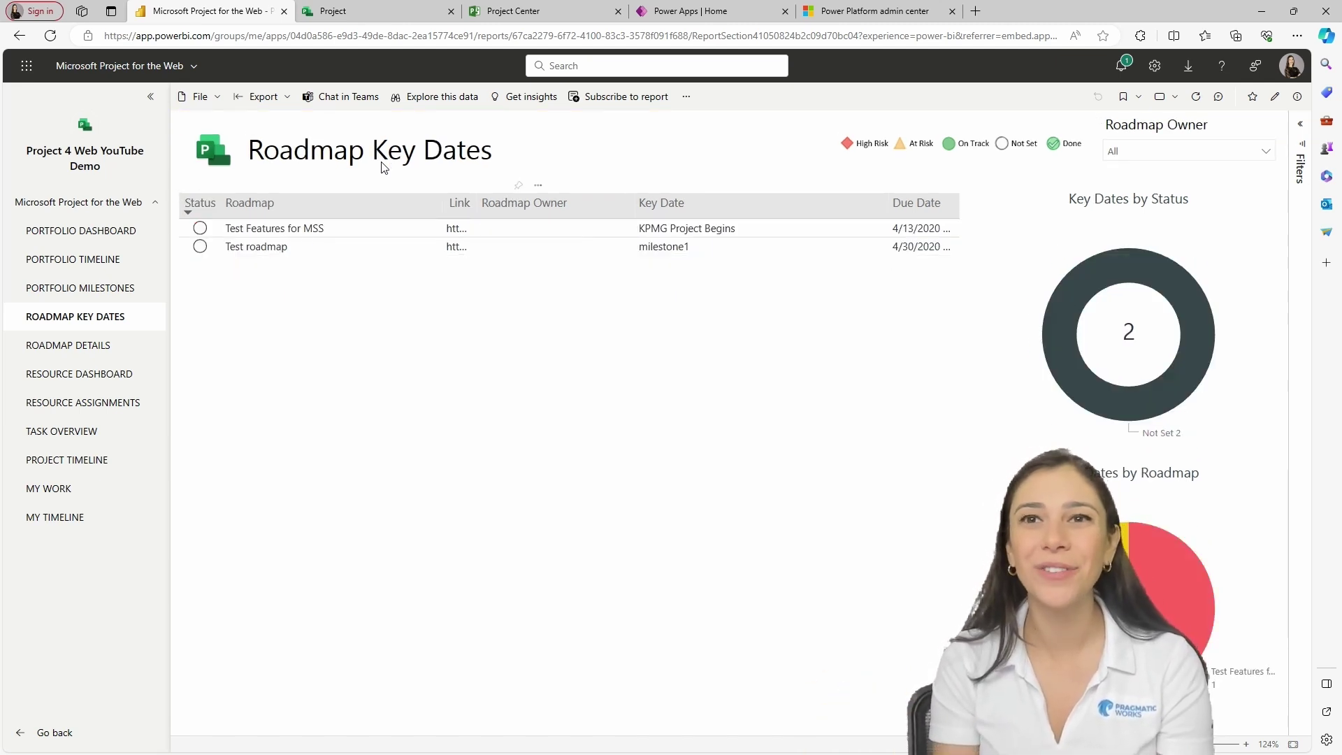
{"action": "left_click", "coordinate": [86, 237]}
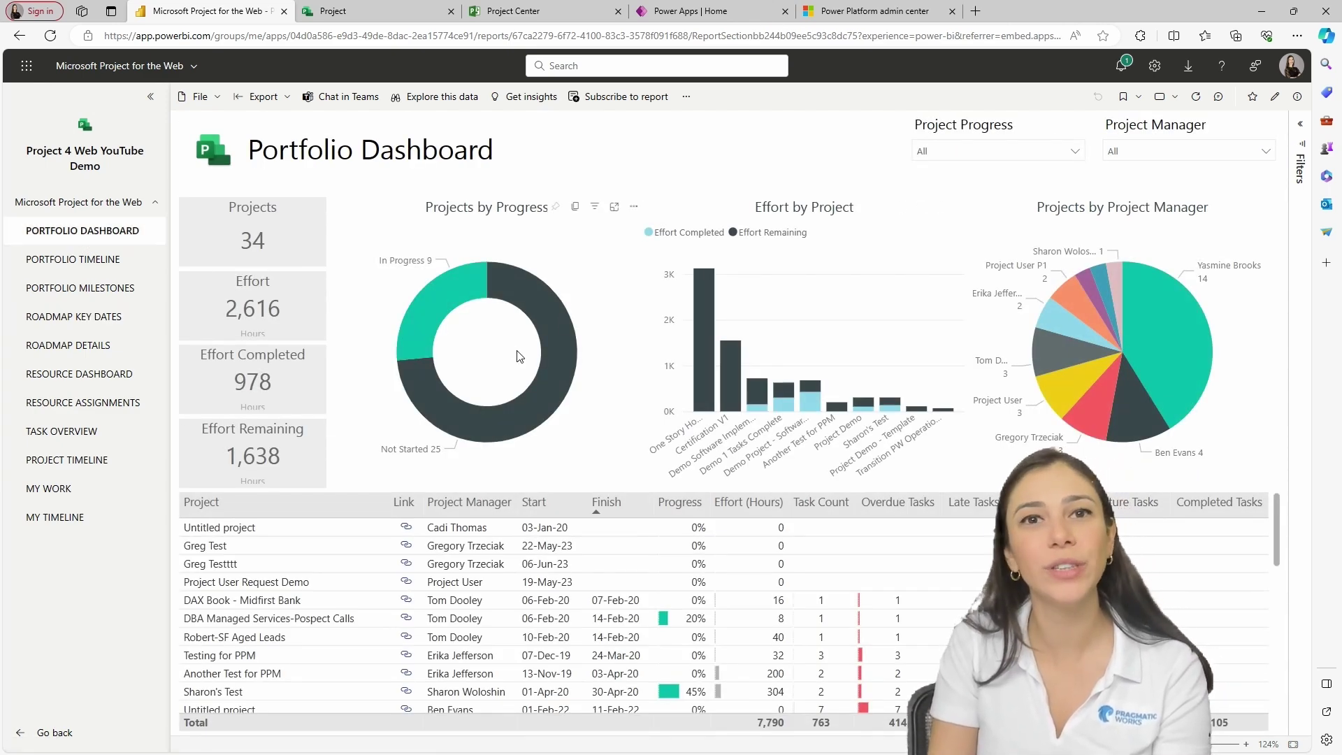
Open the Portfolio Timeline page and examine the project bars across the full project list and date range
{"action": "left_click", "coordinate": [95, 263]}
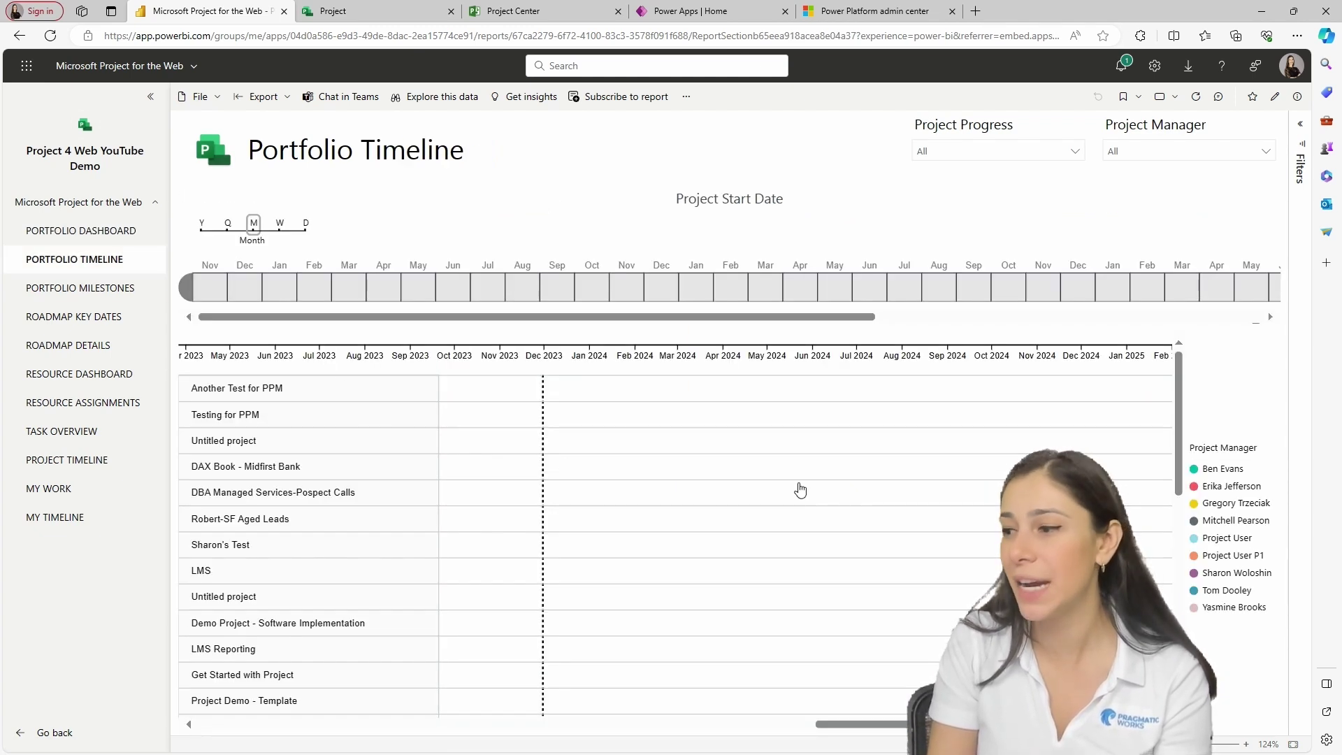
{"action": "scroll", "coordinate": [1177, 411], "scroll_direction": "down", "scroll_amount": 3}
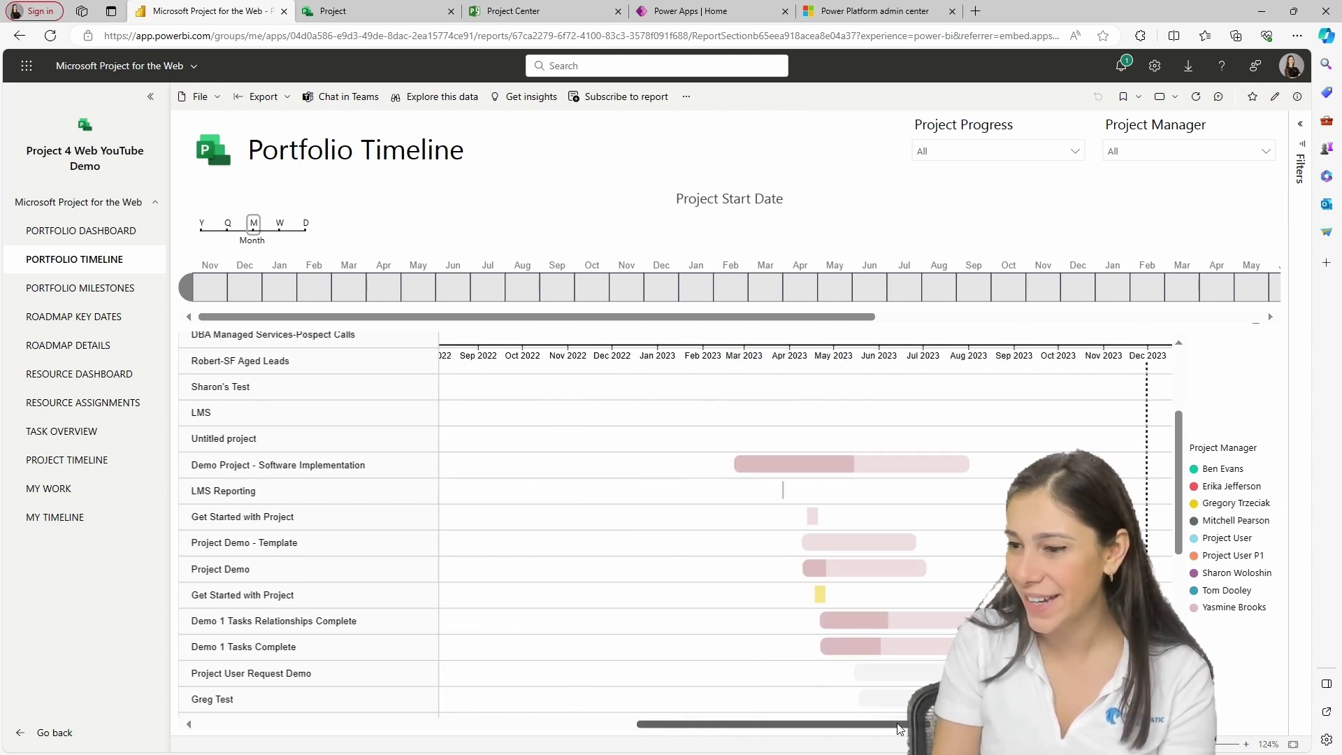
{"action": "scroll", "coordinate": [1177, 497], "scroll_direction": "up", "scroll_amount": 2}
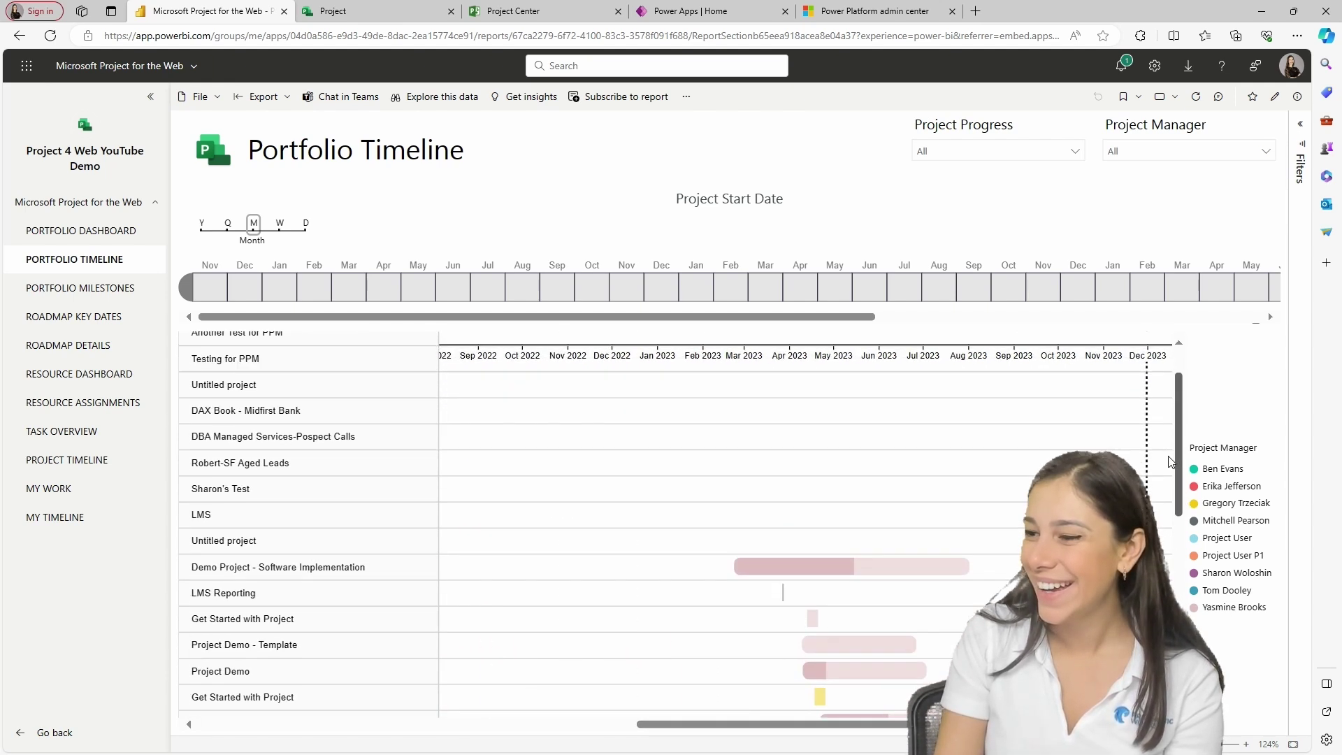
{"action": "scroll", "coordinate": [1176, 498], "scroll_direction": "down", "scroll_amount": 1}
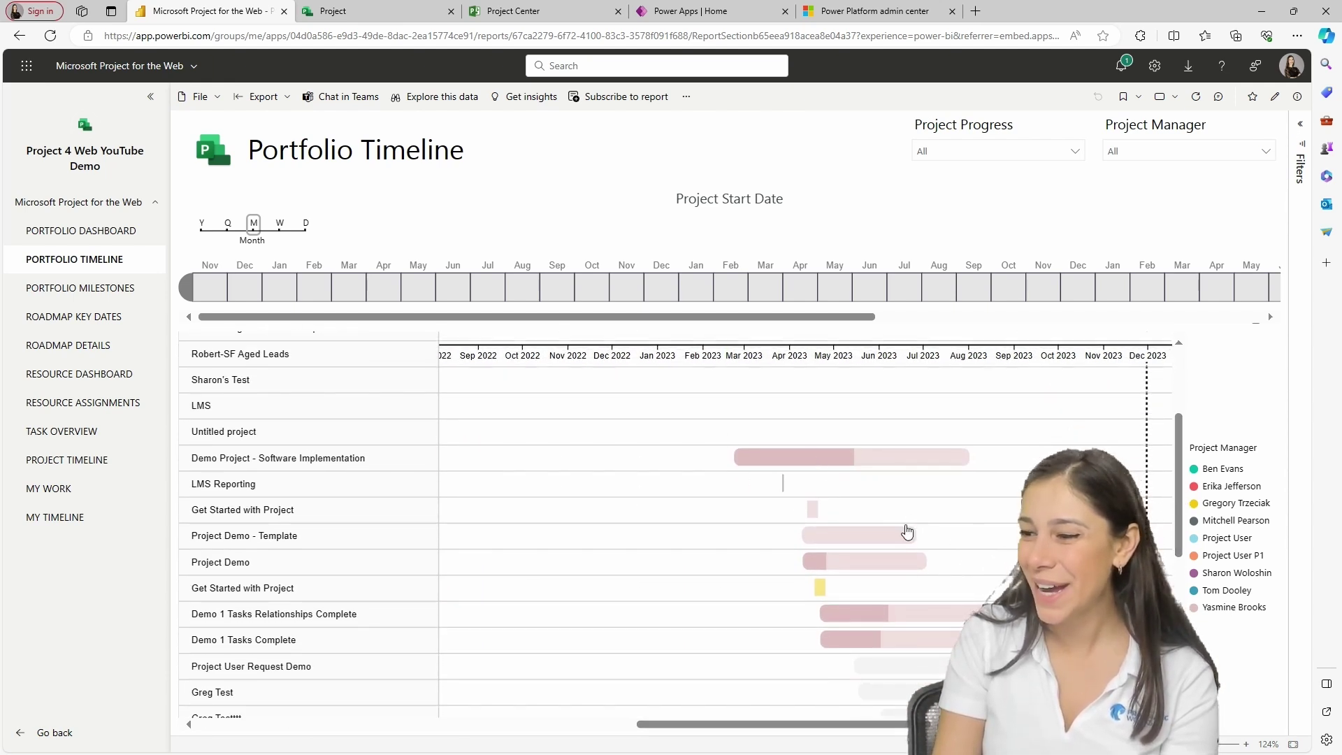
{"action": "scroll", "coordinate": [908, 551], "scroll_direction": "down", "scroll_amount": 3}
{"action": "scroll", "coordinate": [911, 552], "scroll_direction": "down", "scroll_amount": 3}
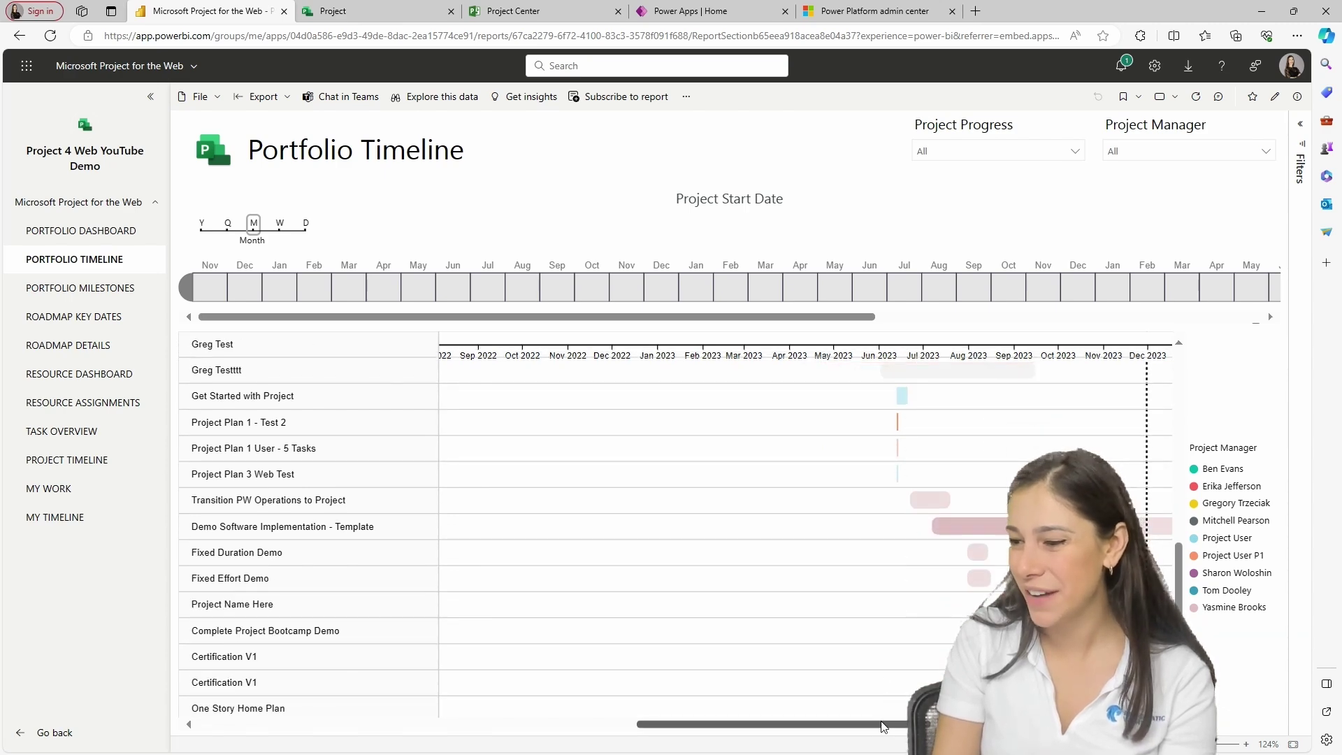
{"action": "left_click_drag", "start_coordinate": [890, 724], "coordinate": [984, 724]}
{"action": "scroll", "coordinate": [908, 551], "scroll_direction": "down", "scroll_amount": 1}
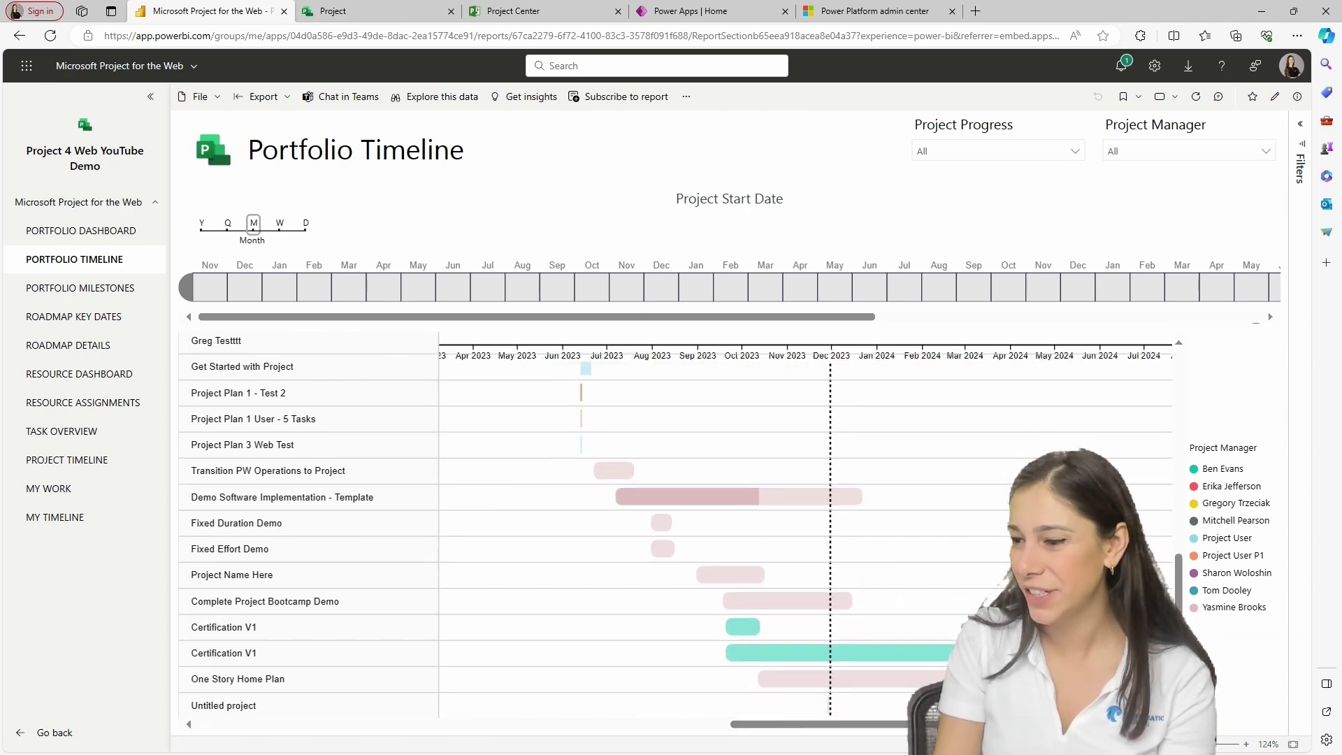
{"action": "scroll", "coordinate": [836, 635], "scroll_direction": "right", "scroll_amount": 3}
{"action": "scroll", "coordinate": [832, 630], "scroll_direction": "up", "scroll_amount": 4}
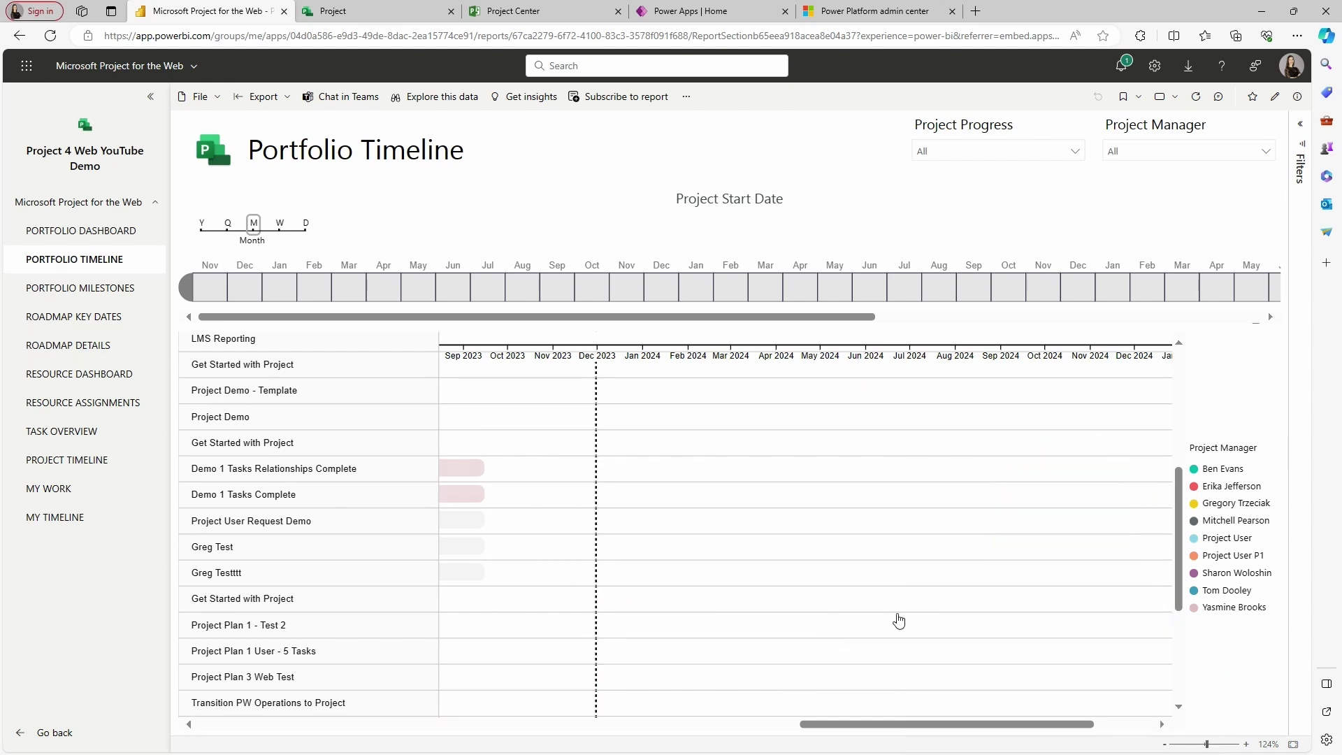
Switch from the app to editing the Project 4 Web YouTube Demo workspace and open its Microsoft Project for the Web report
{"action": "left_click", "coordinate": [1275, 98]}
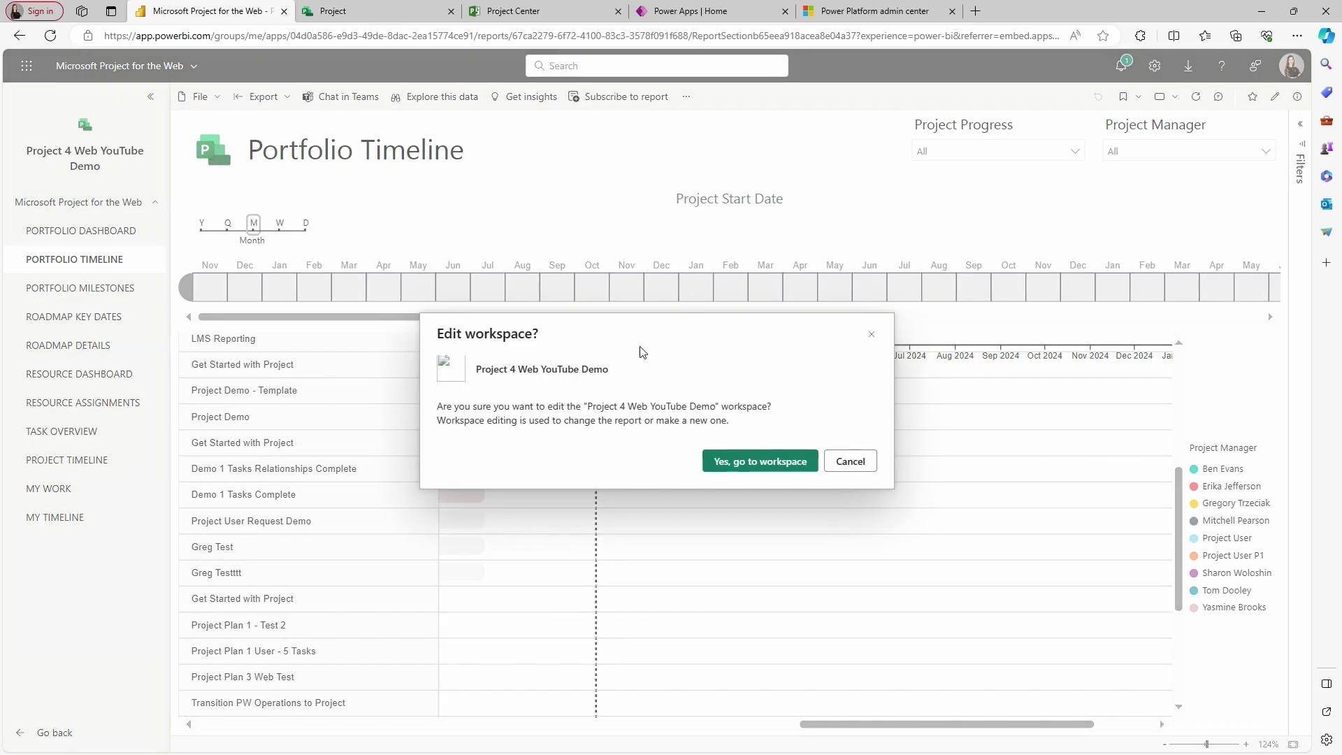
{"action": "left_click", "coordinate": [750, 461]}
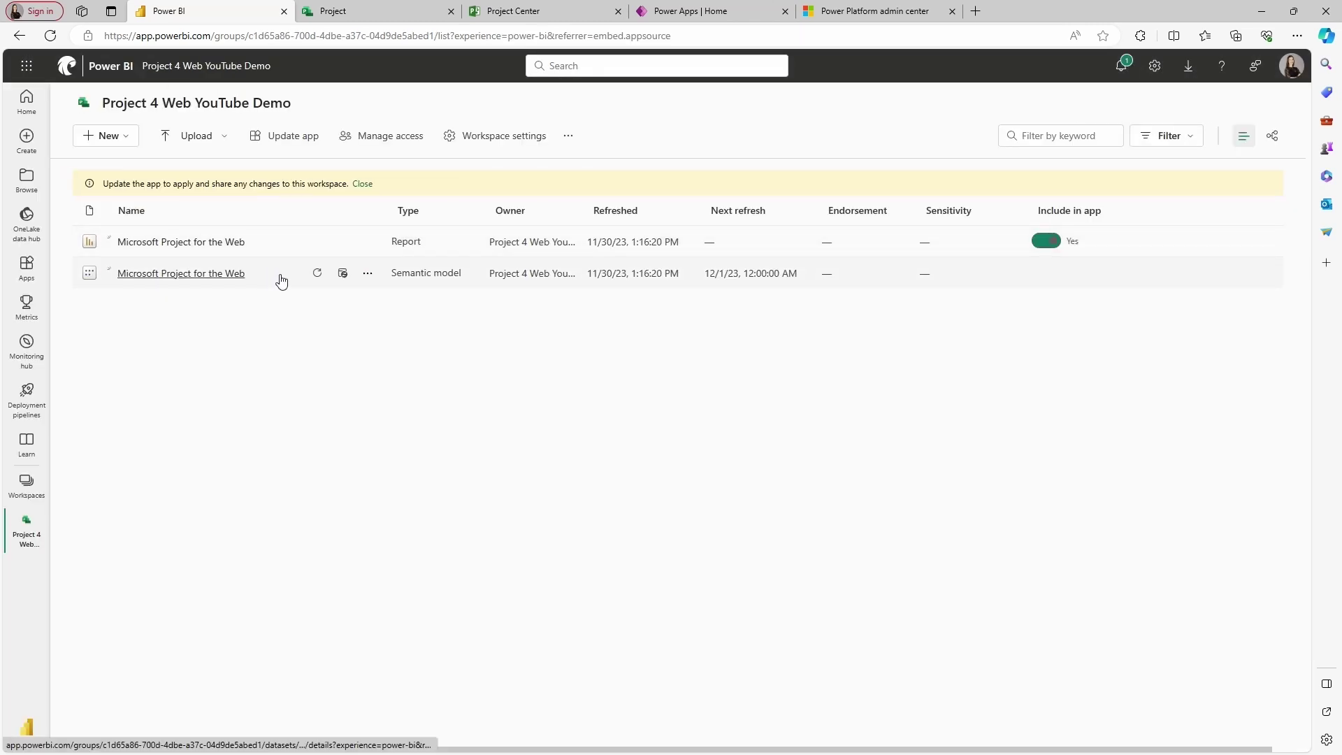
{"action": "left_click", "coordinate": [203, 243]}
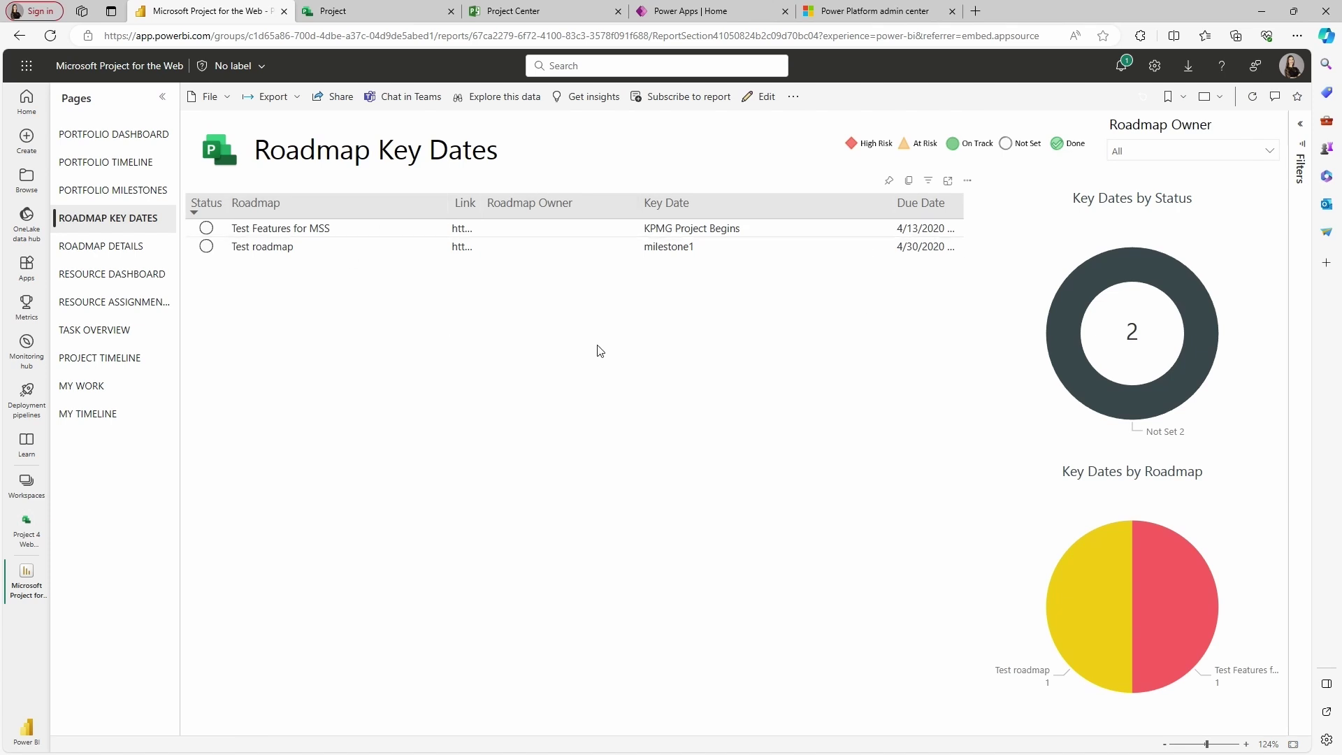
Return to the Power BI apps gallery and get the Microsoft Project Web App template app
{"action": "key", "text": "alt+Left"}
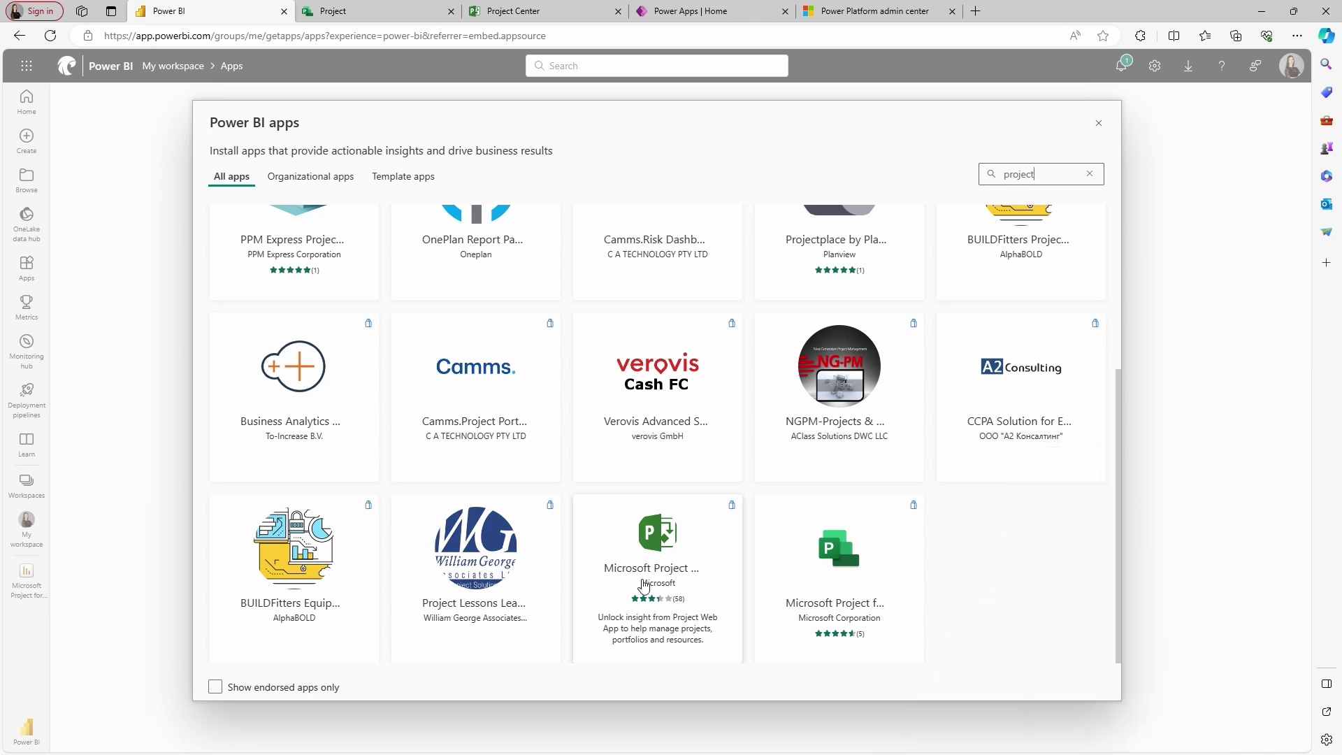
{"action": "left_click", "coordinate": [658, 558]}
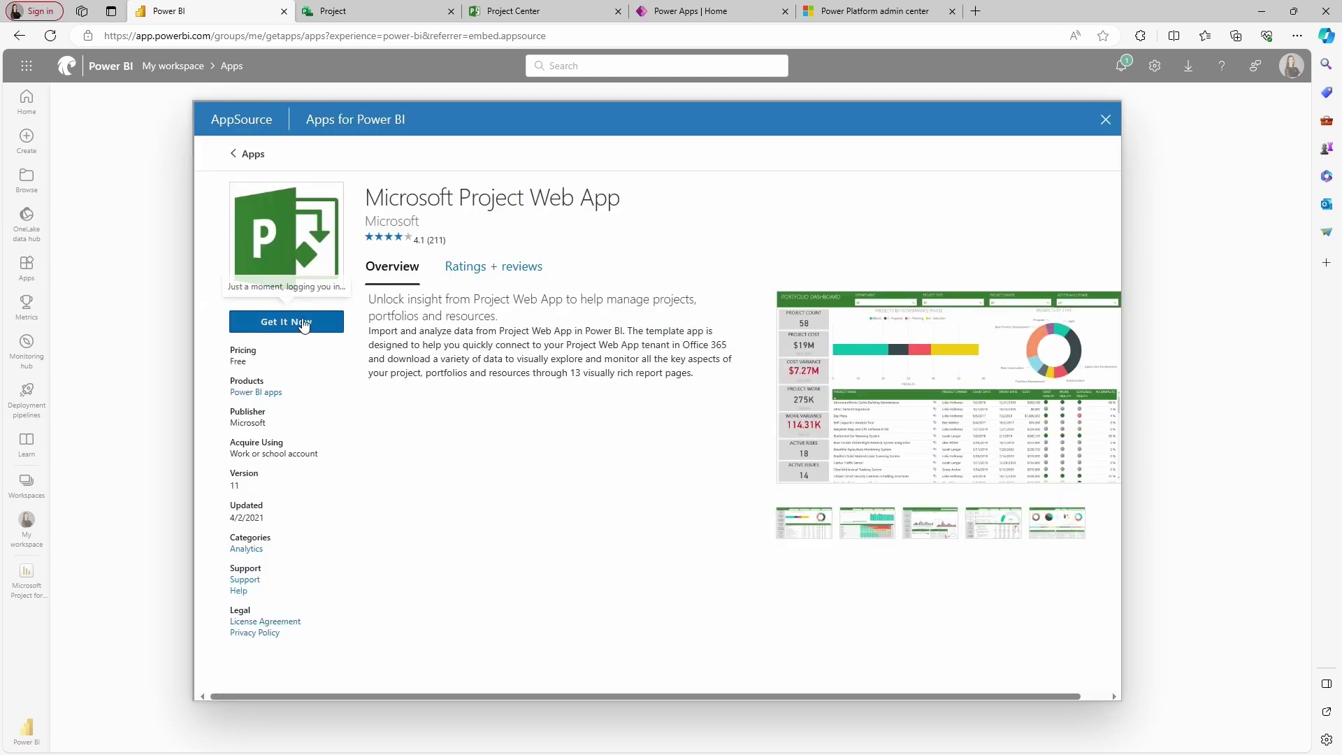
{"action": "left_click", "coordinate": [297, 323]}
{"action": "left_click", "coordinate": [783, 498]}
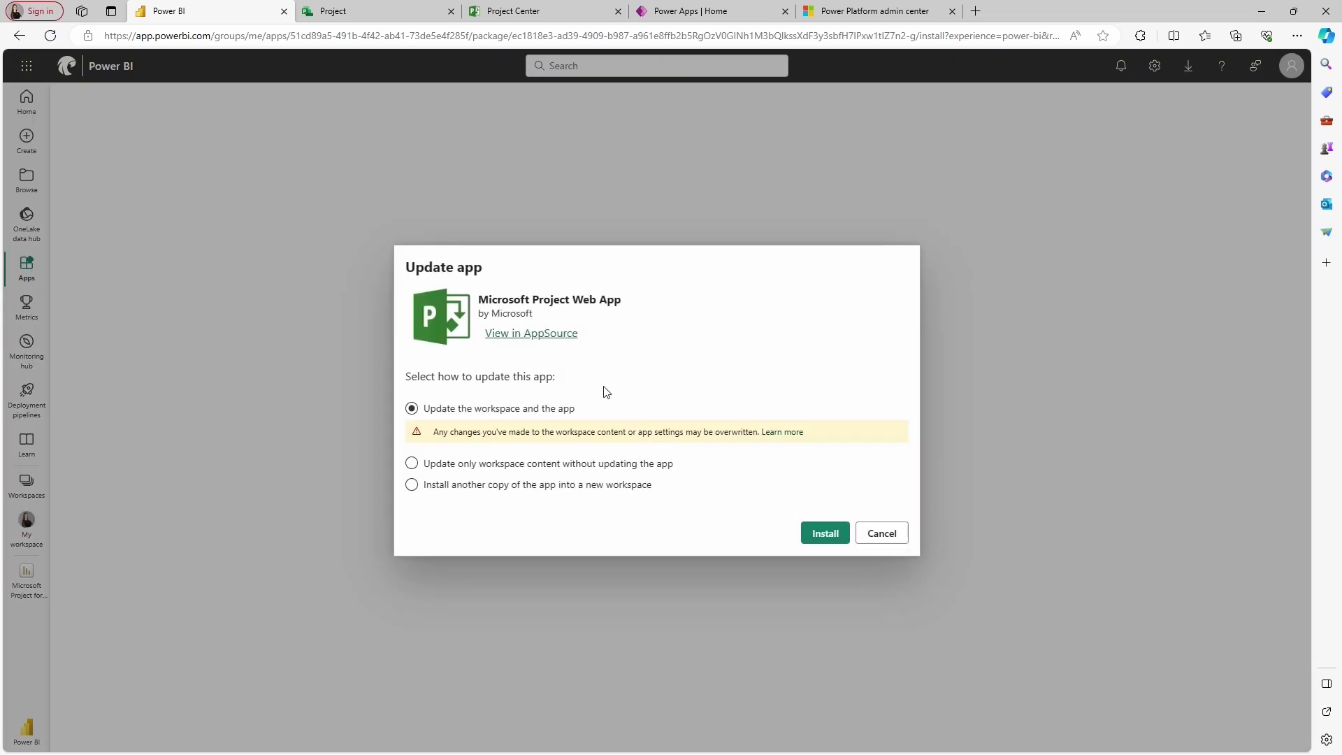
Install another copy of the app into a new workspace named Project Desktop YouTube Demo
{"action": "left_click", "coordinate": [416, 489]}
{"action": "left_click", "coordinate": [501, 489]}
{"action": "type", "text": "Project D"}
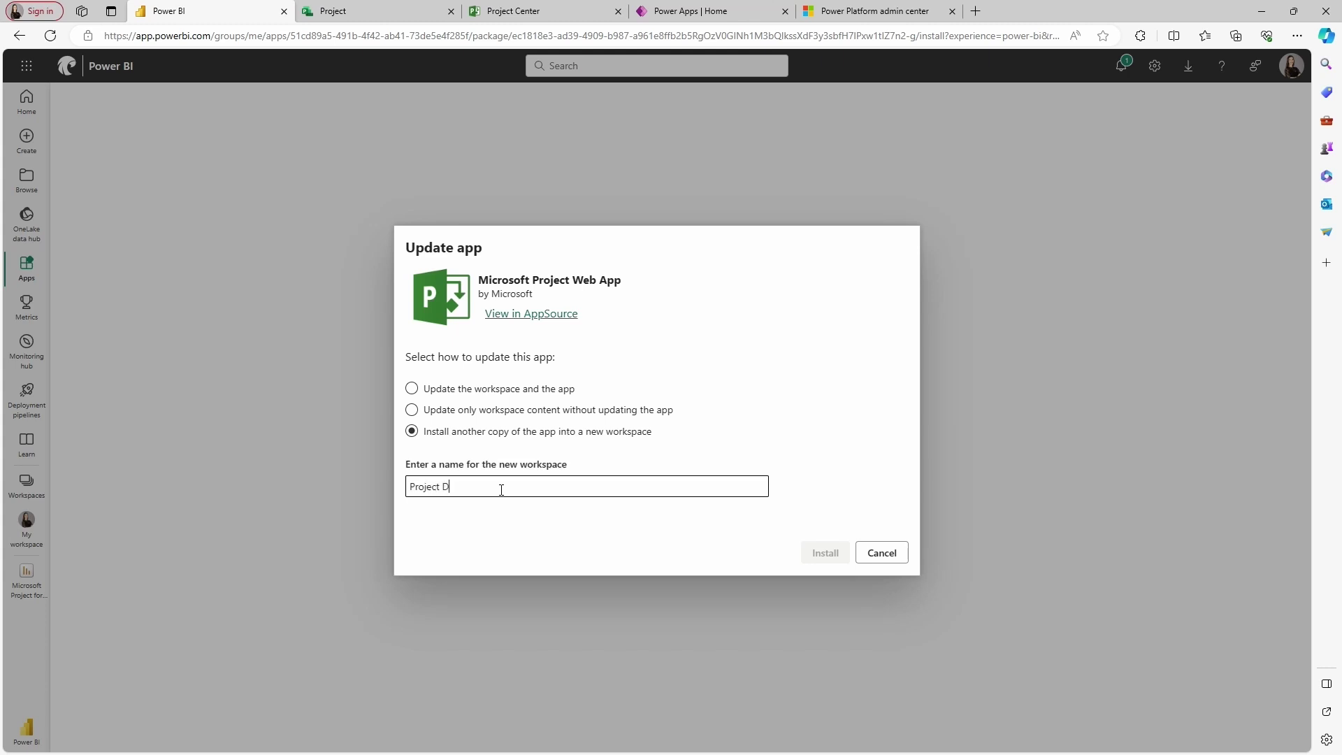
{"action": "type", "text": "esktop YouTube Demo"}
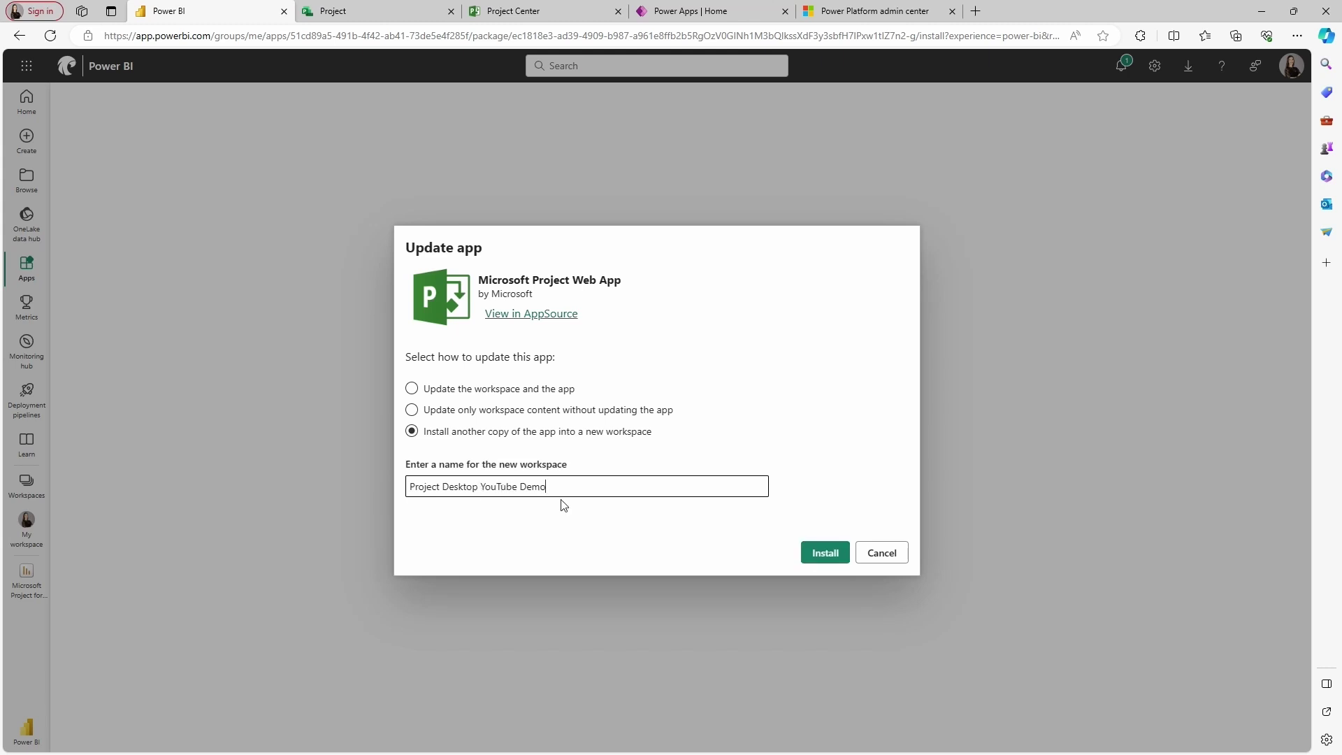
{"action": "left_click", "coordinate": [825, 553]}
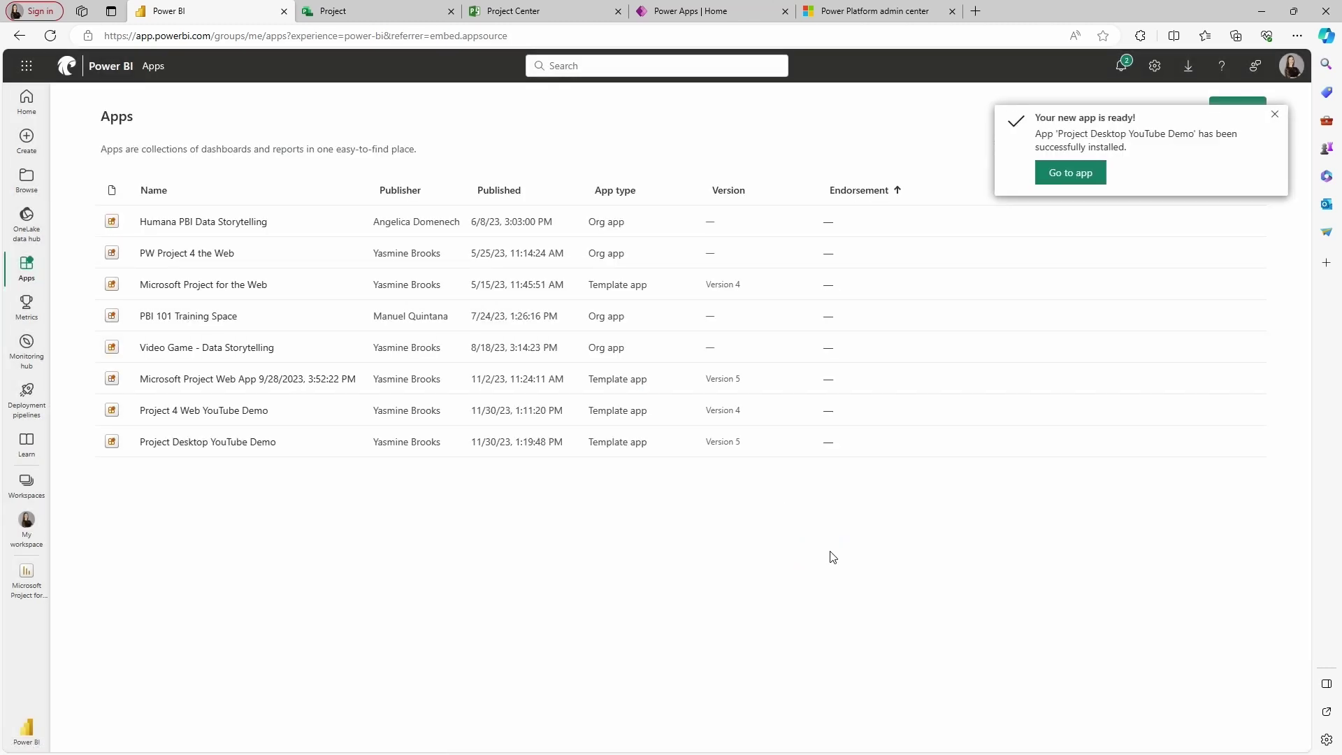
Open the newly installed Microsoft Project Web App and start connecting it to the organization's own data
{"action": "left_click", "coordinate": [1075, 174]}
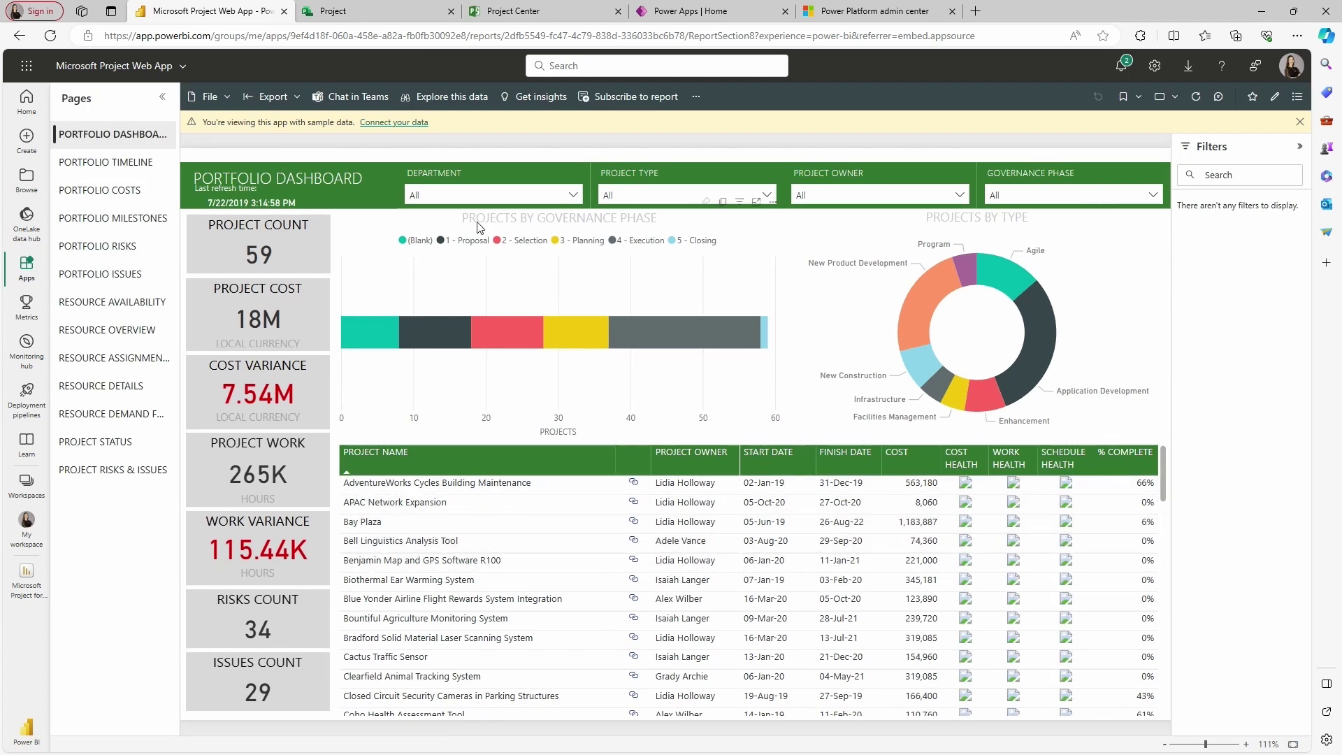
{"action": "left_click", "coordinate": [392, 123]}
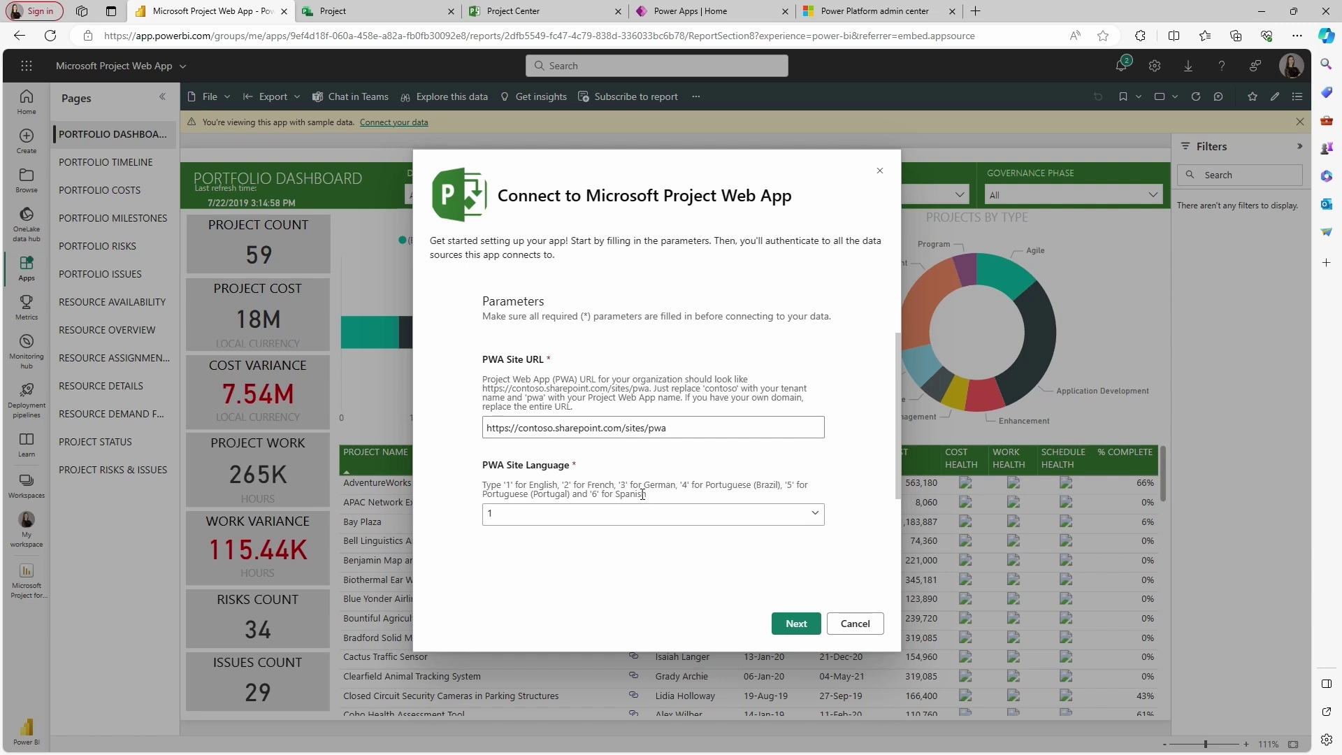
Switch to the Project home page and copy the default PWA site URL from its settings
{"action": "left_click", "coordinate": [392, 10]}
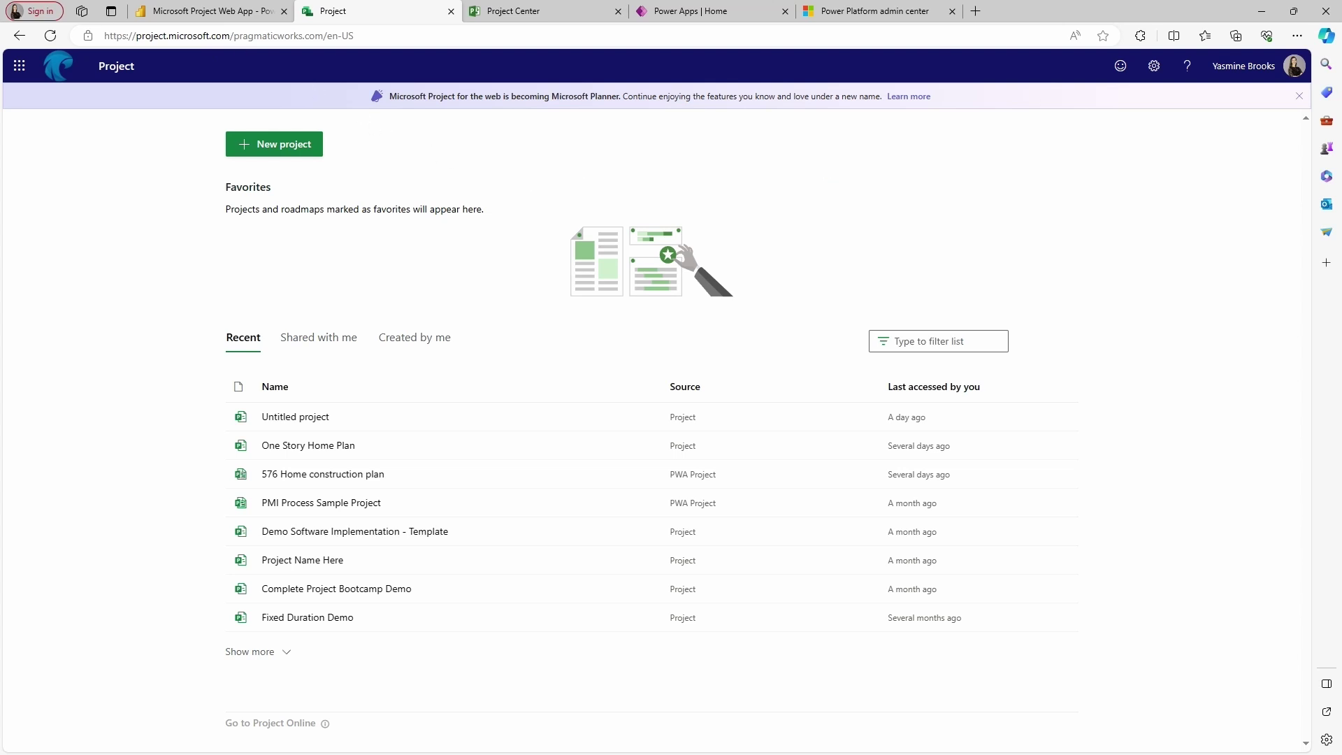
{"action": "left_click_drag", "start_coordinate": [1136, 51], "coordinate": [1257, 170]}
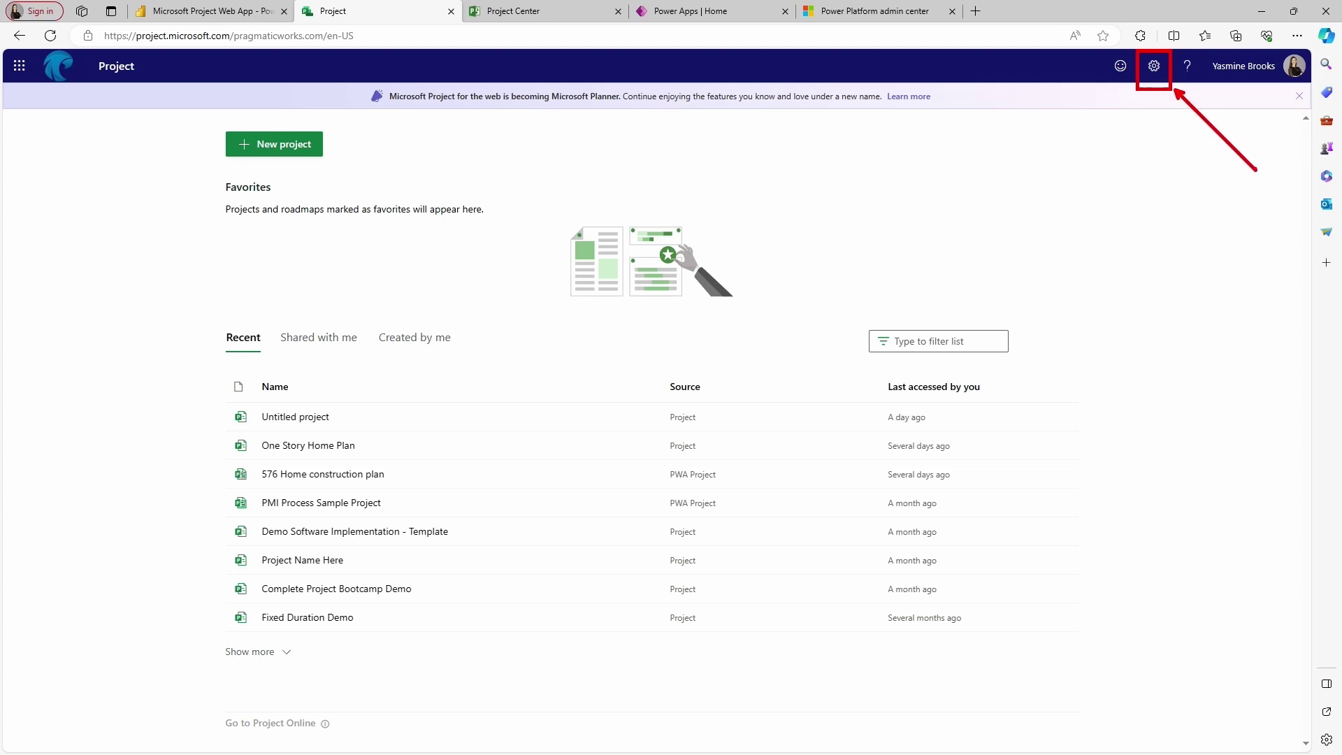
{"action": "left_click", "coordinate": [1154, 65]}
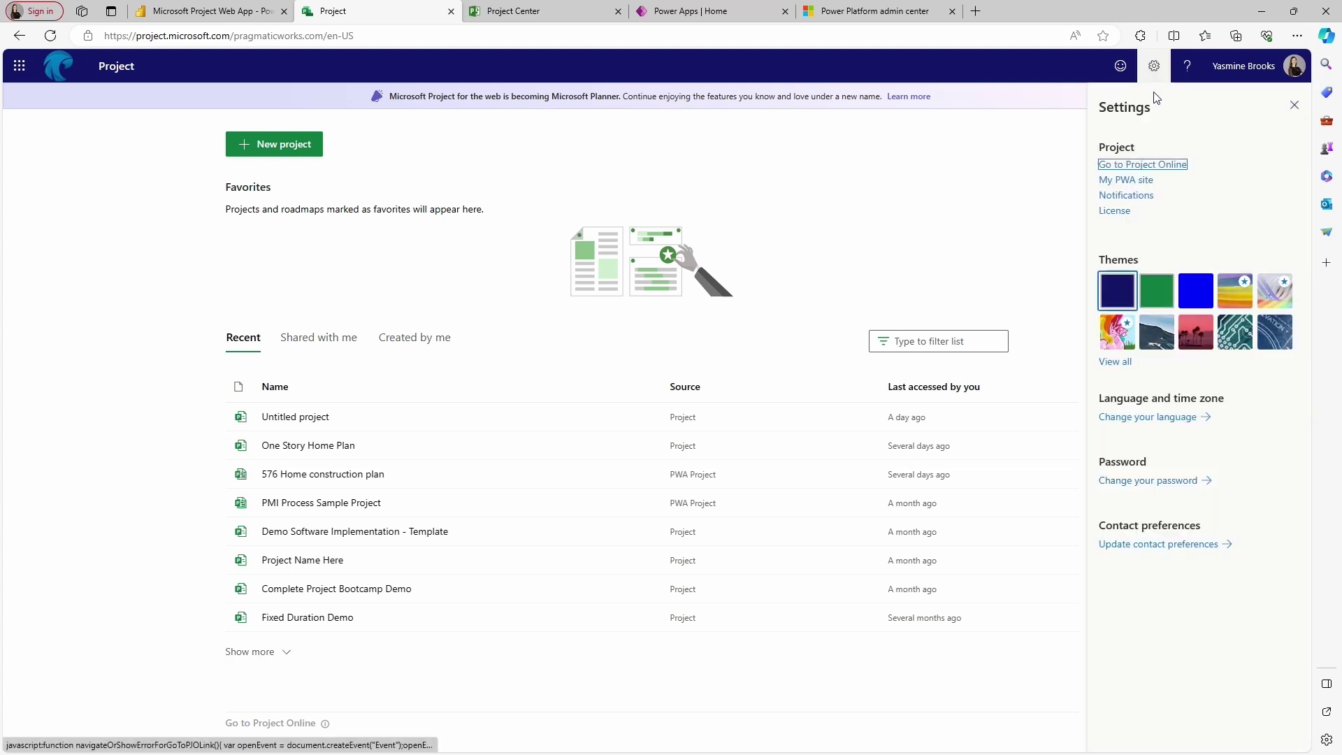
{"action": "left_click", "coordinate": [1127, 180]}
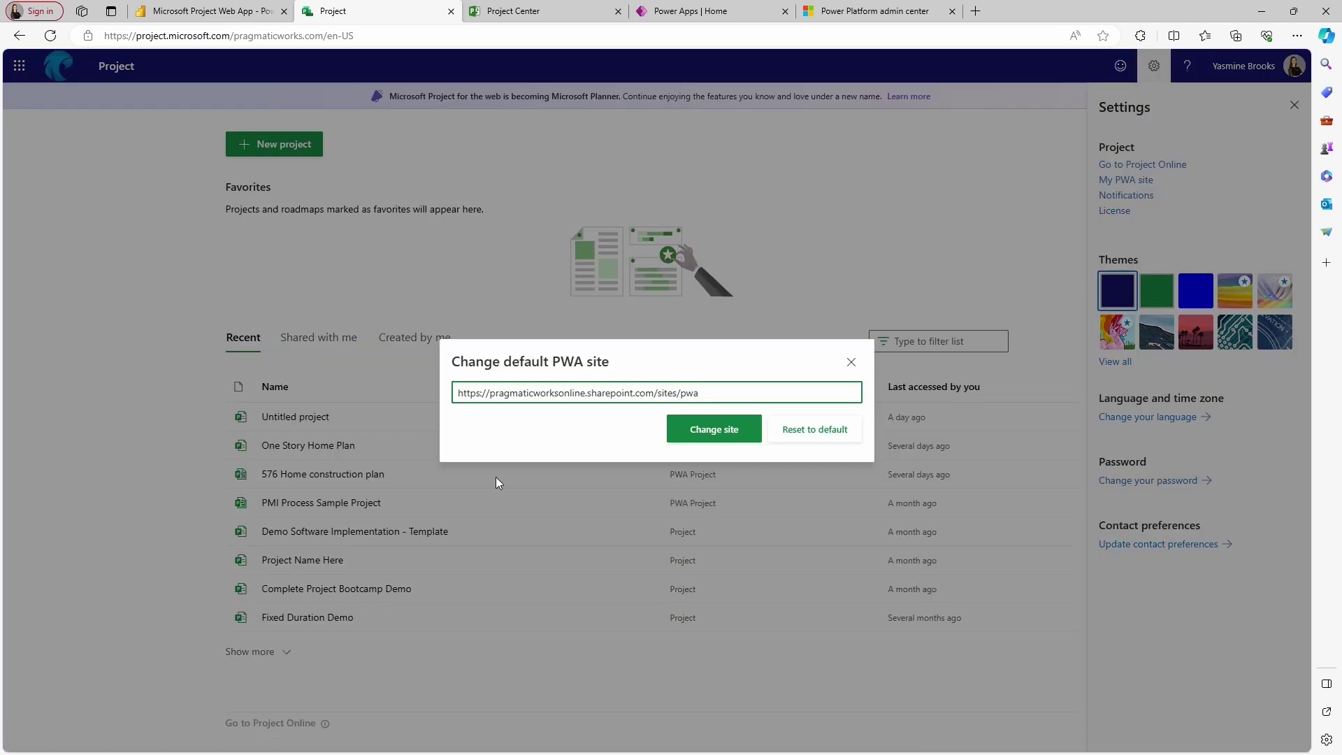
{"action": "left_click_drag", "start_coordinate": [702, 395], "coordinate": [423, 396]}
{"action": "key", "text": "ctrl+c"}
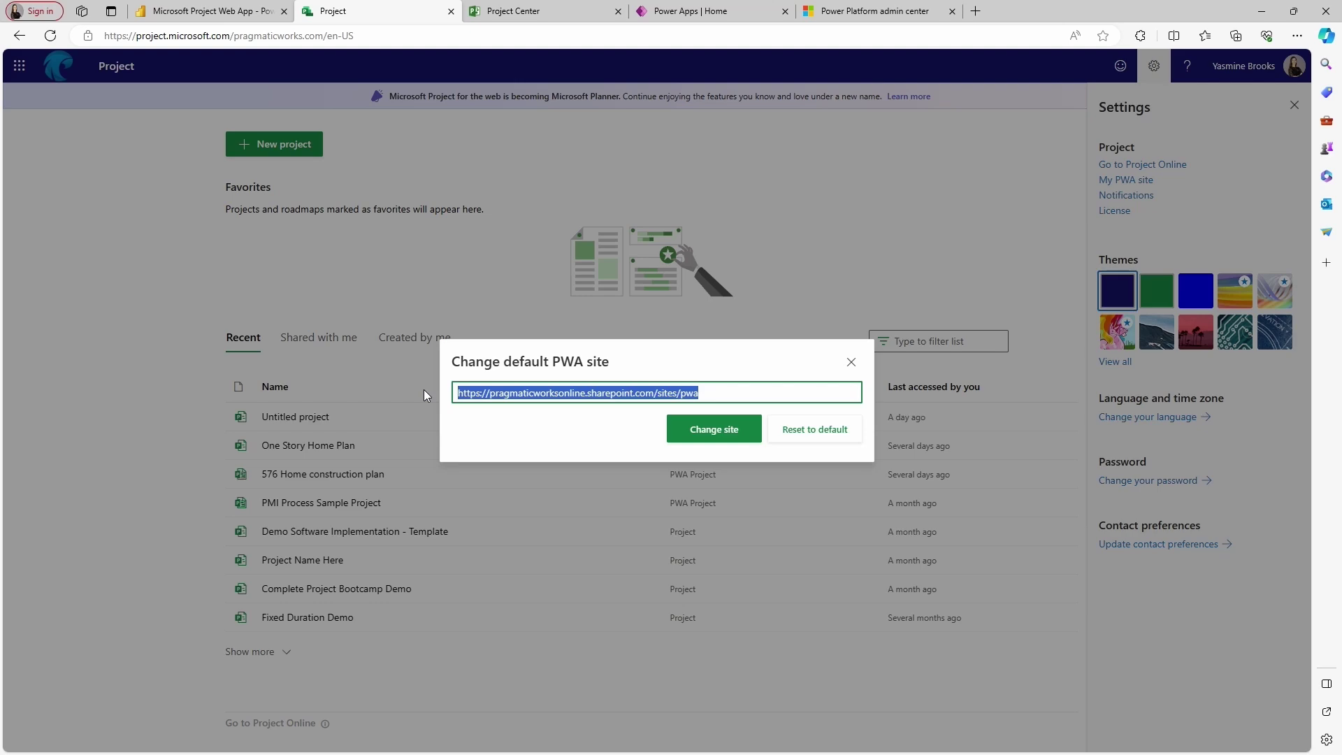
{"action": "left_click", "coordinate": [219, 13]}
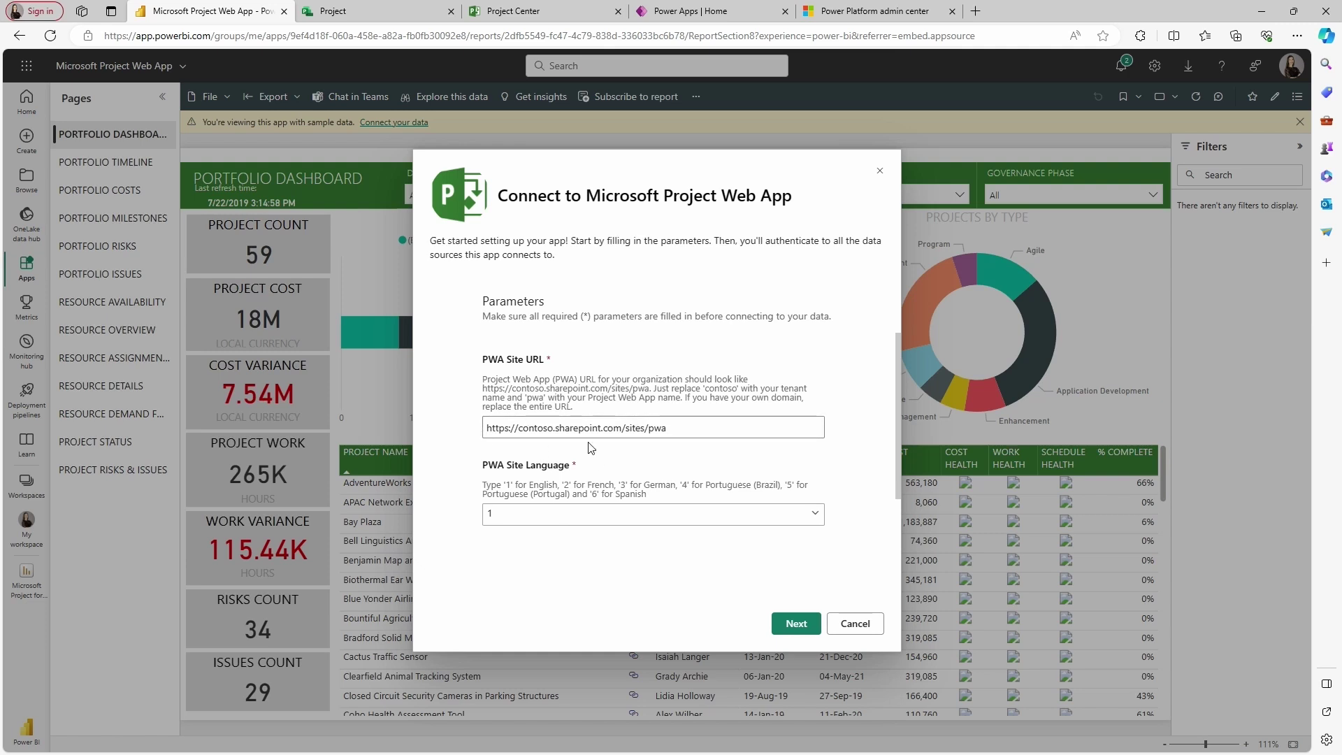
{"action": "left_click_drag", "start_coordinate": [704, 430], "coordinate": [428, 438]}
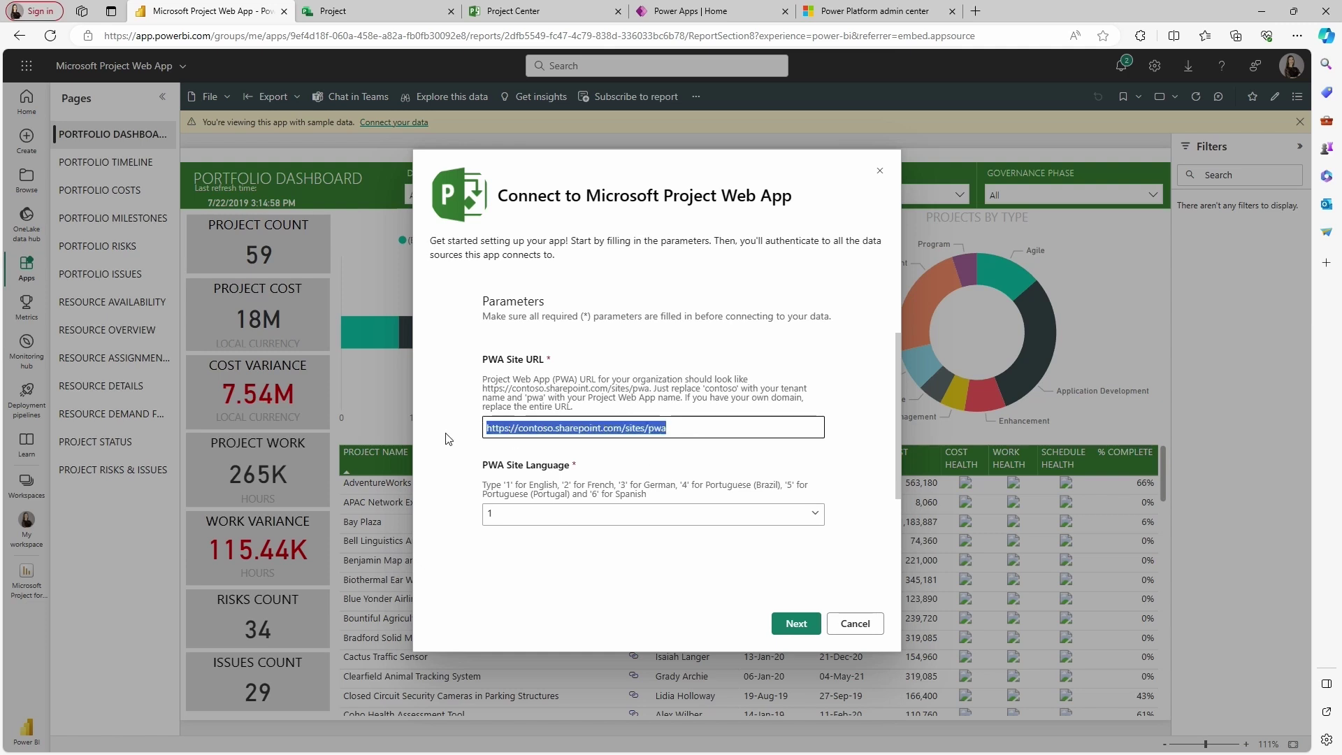
{"action": "key", "text": "ctrl+v"}
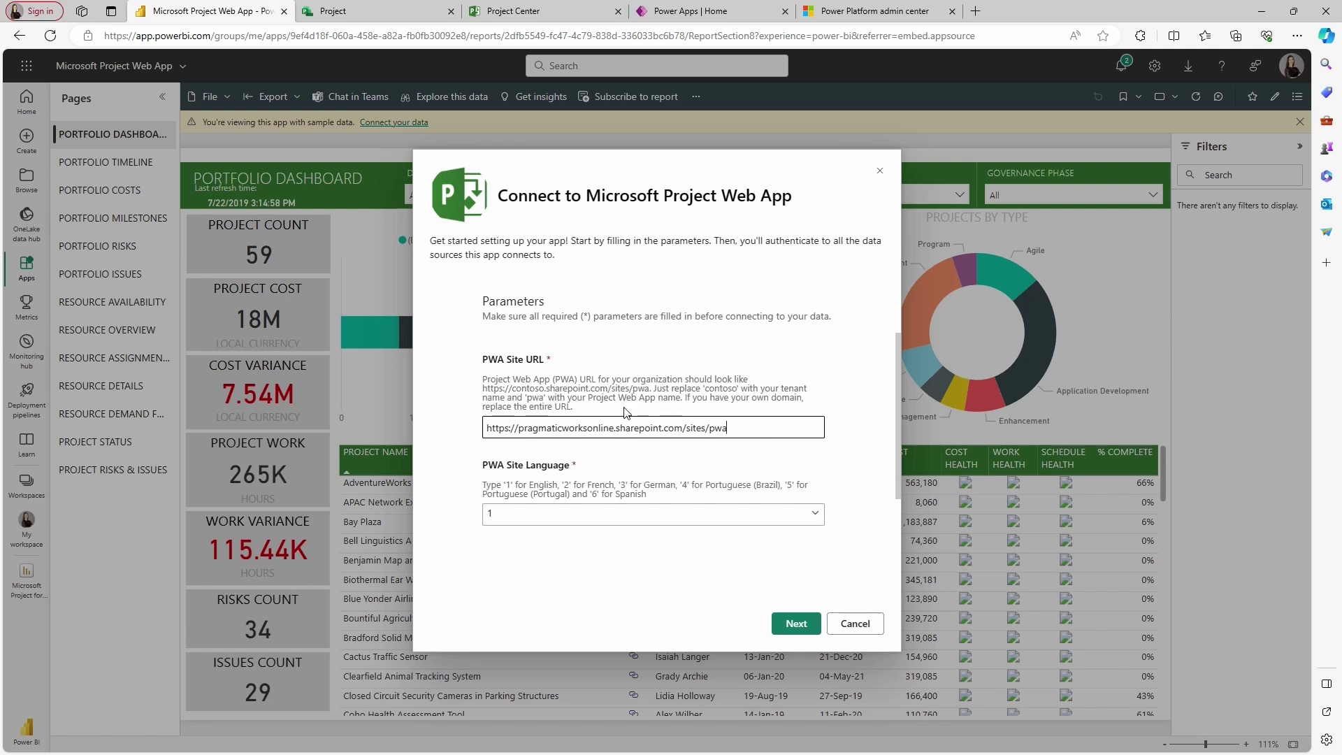
{"action": "left_click", "coordinate": [795, 625]}
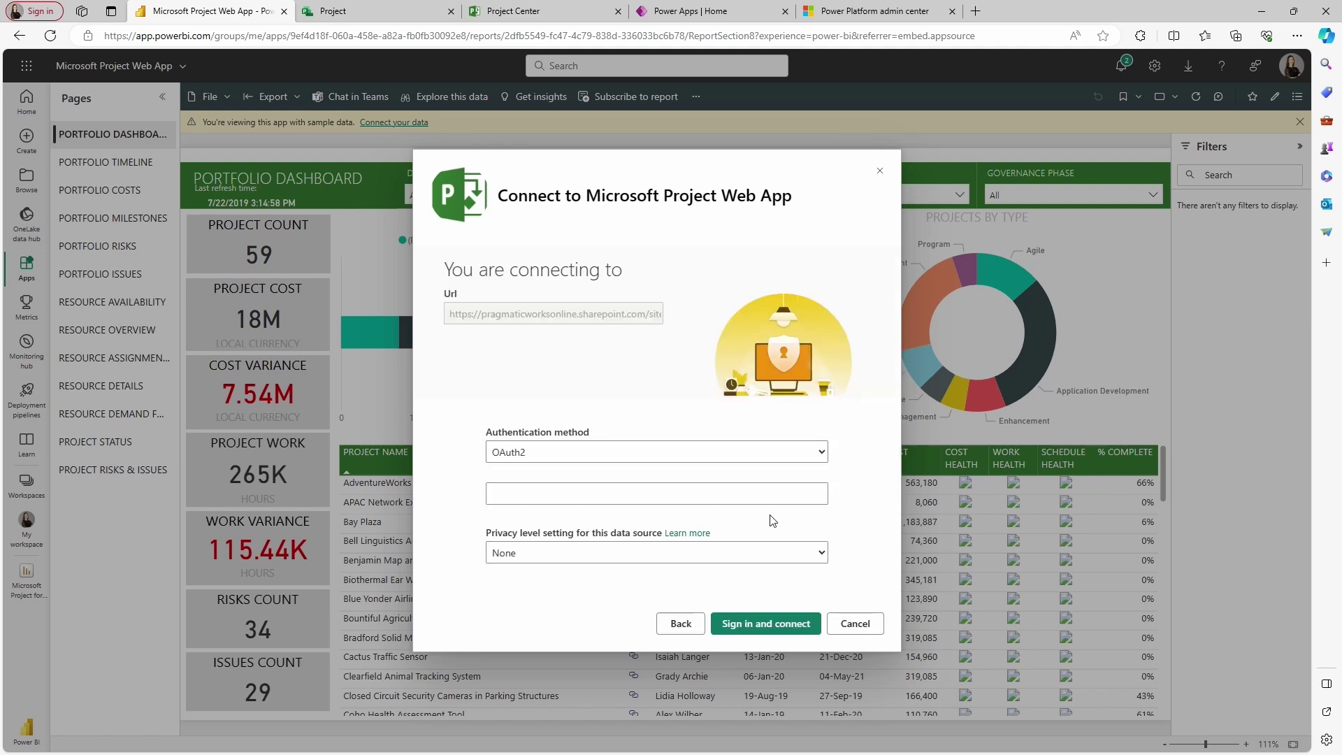
{"action": "left_click", "coordinate": [777, 622]}
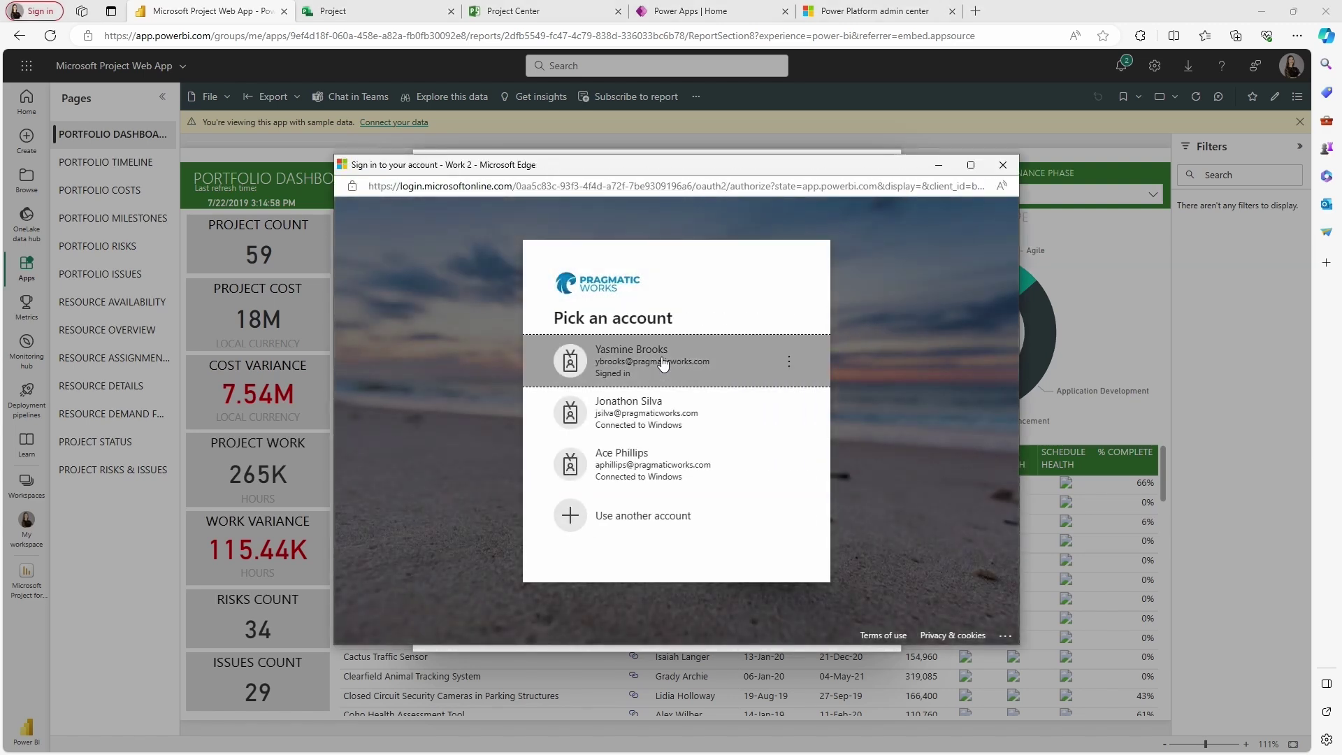
{"action": "left_click", "coordinate": [662, 357]}
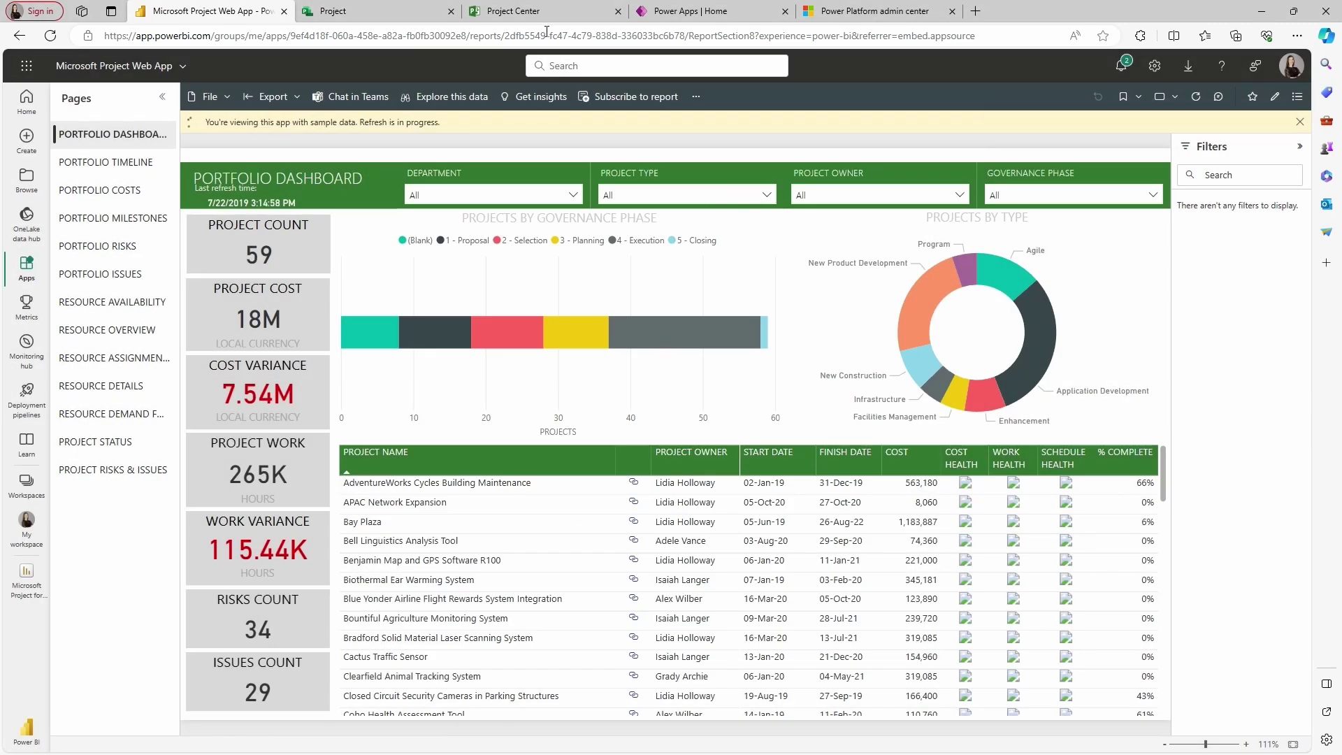
Compare the projects listed in Project Center with those on the Power BI Portfolio Dashboard
{"action": "left_click", "coordinate": [539, 14]}
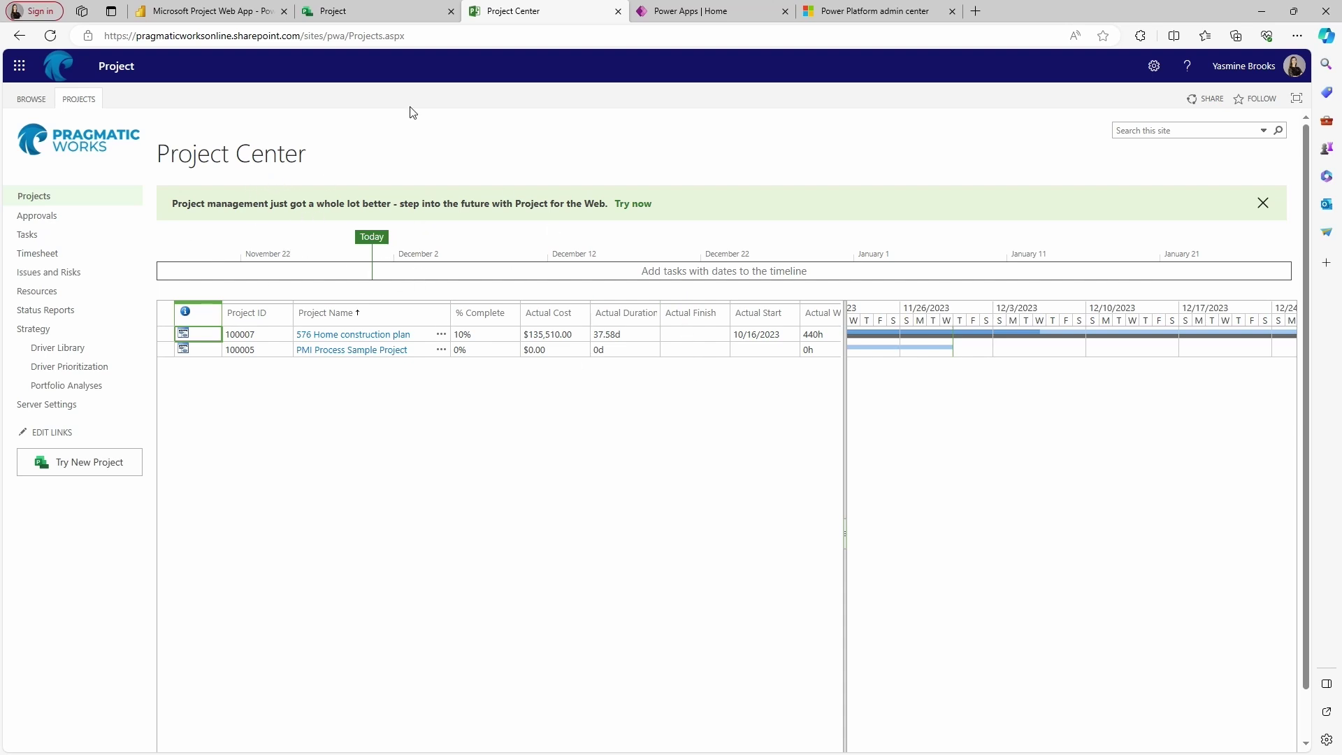
{"action": "left_click", "coordinate": [232, 15]}
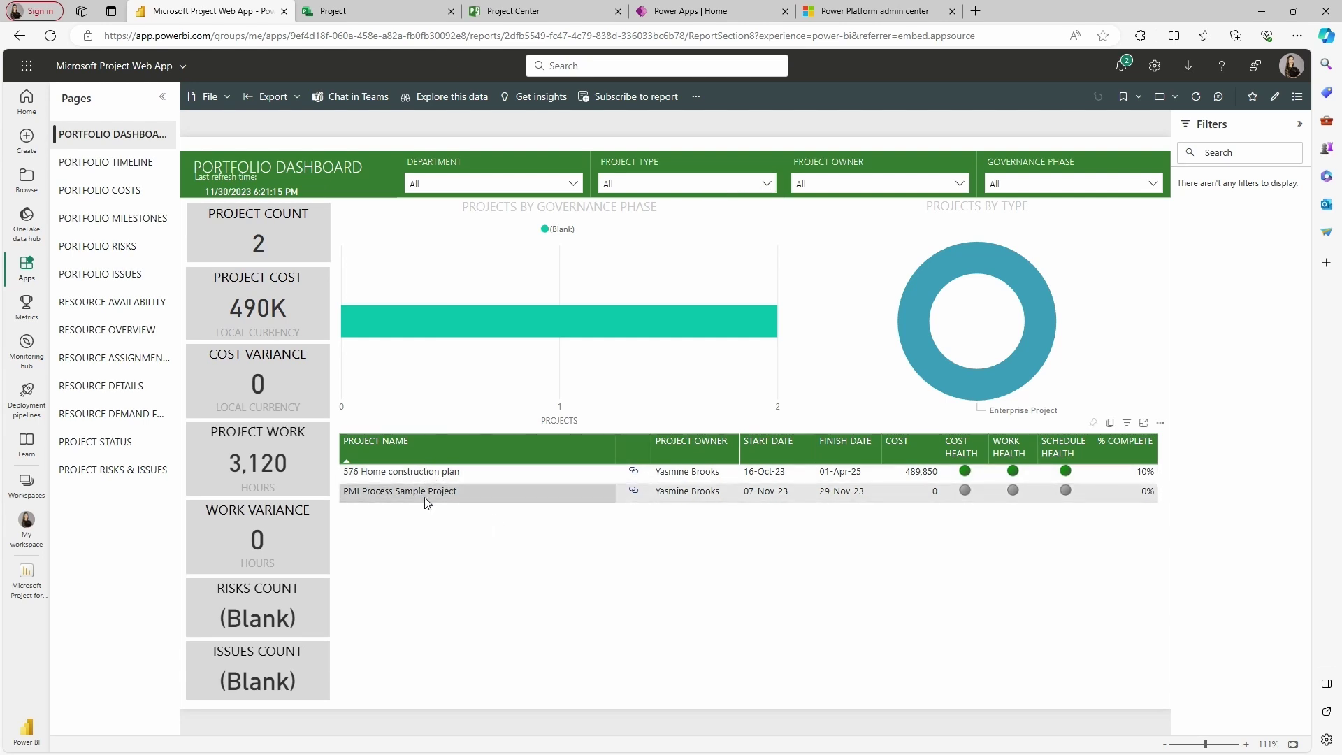
{"action": "left_click", "coordinate": [534, 12]}
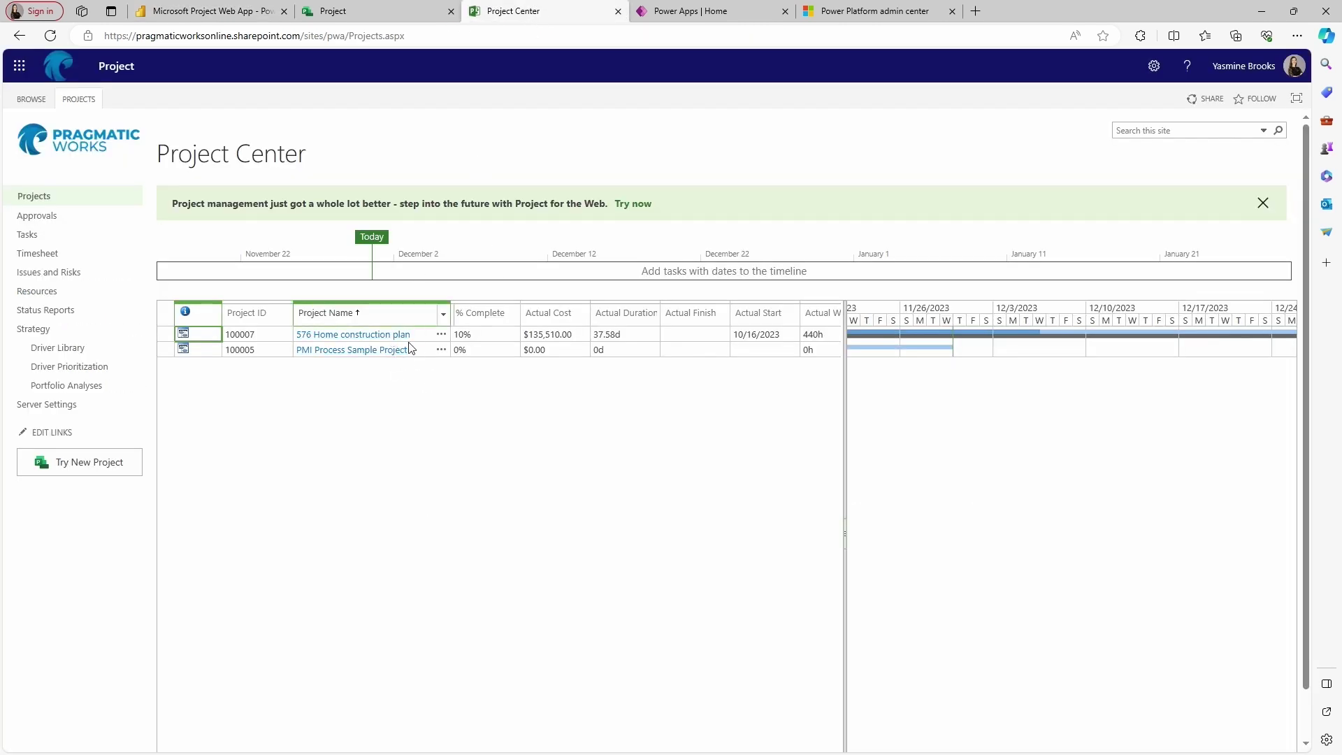
{"action": "left_click", "coordinate": [231, 10]}
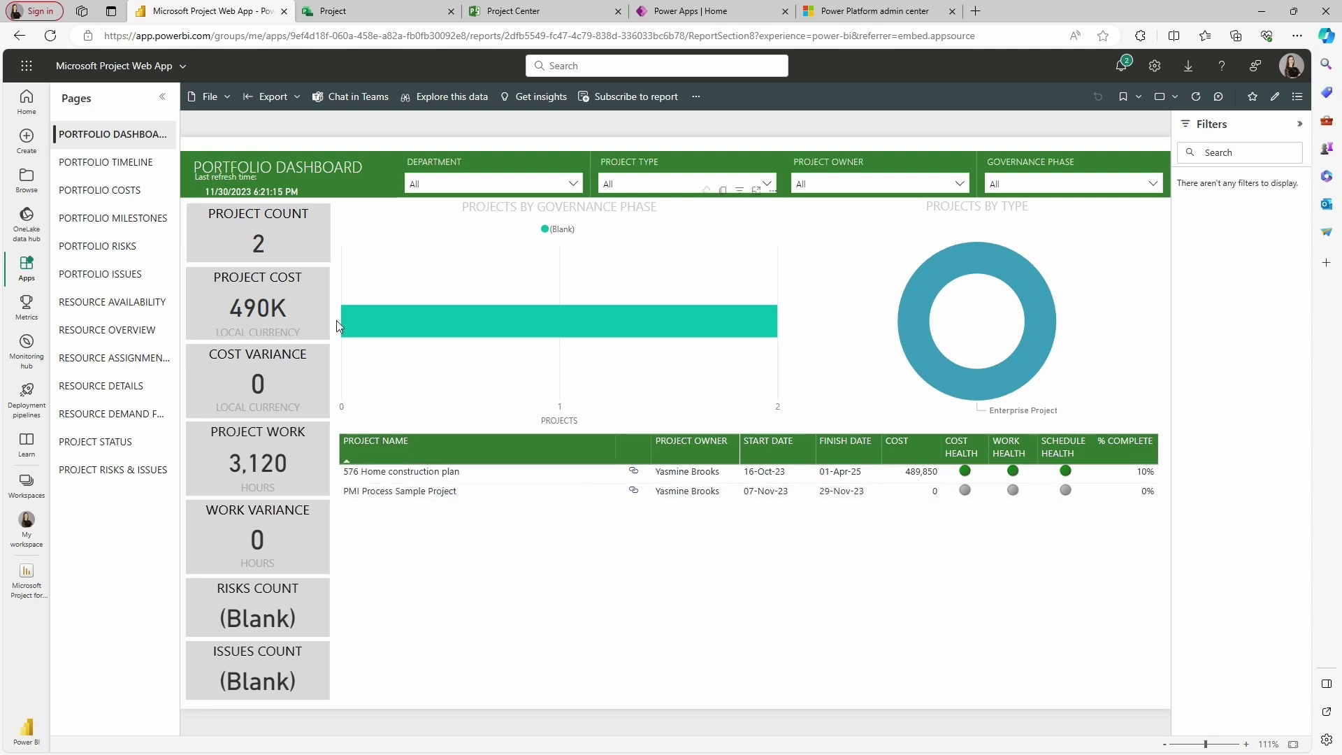
View the report's Portfolio Timeline and Portfolio Costs pages
{"action": "left_click", "coordinate": [119, 165]}
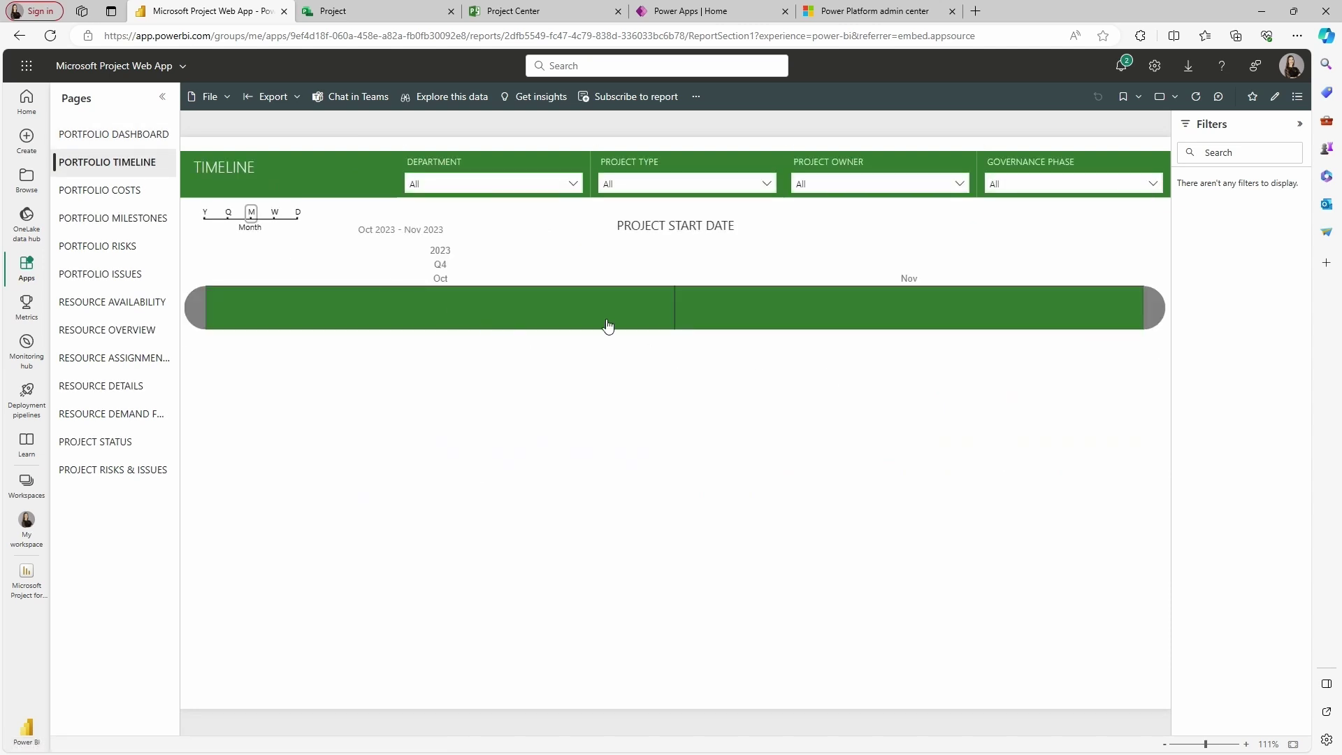
{"action": "left_click", "coordinate": [98, 191]}
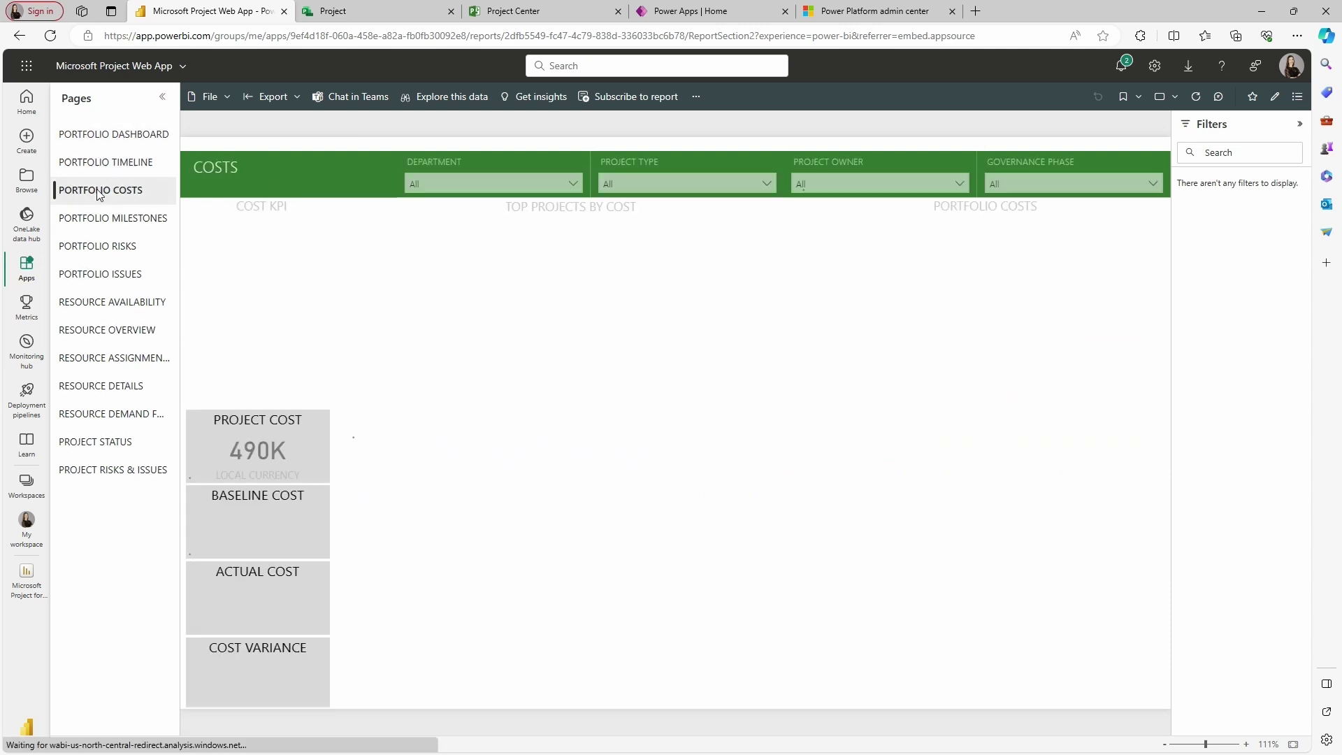